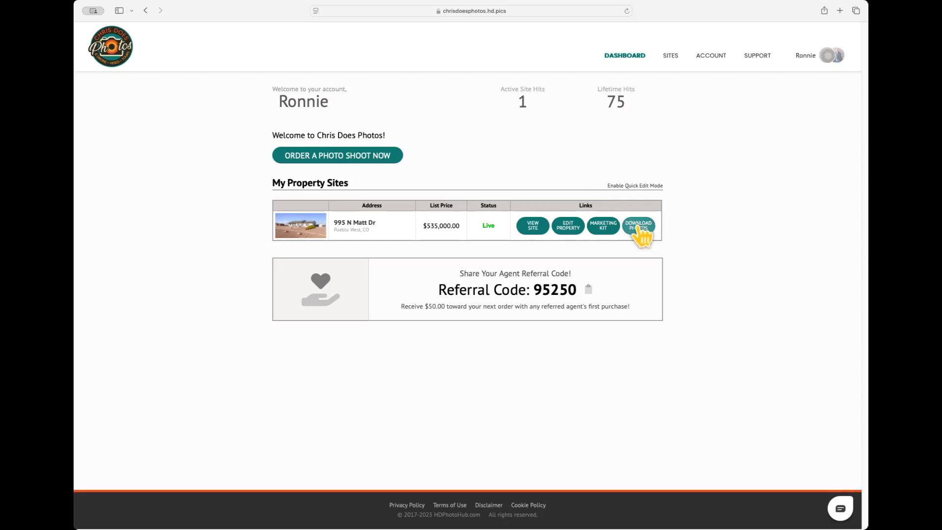
pyautogui.click(639, 227)
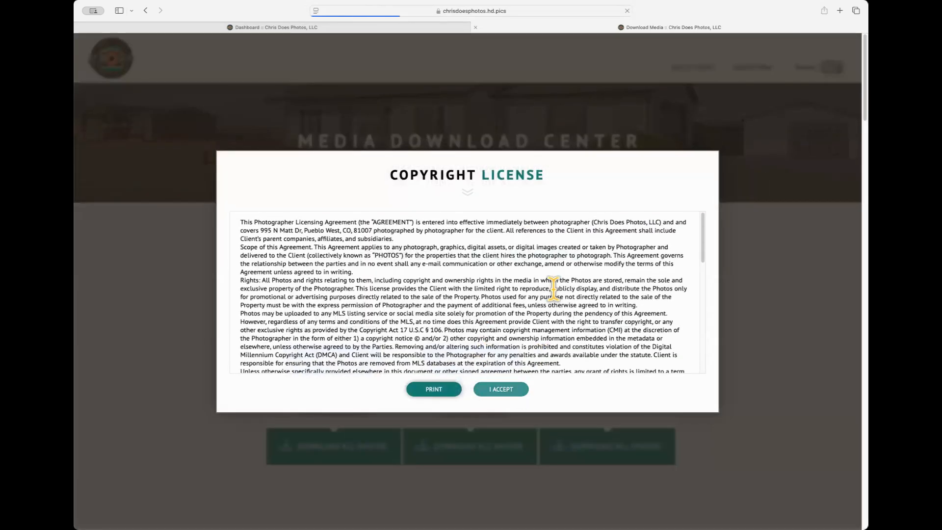
pyautogui.click(501, 390)
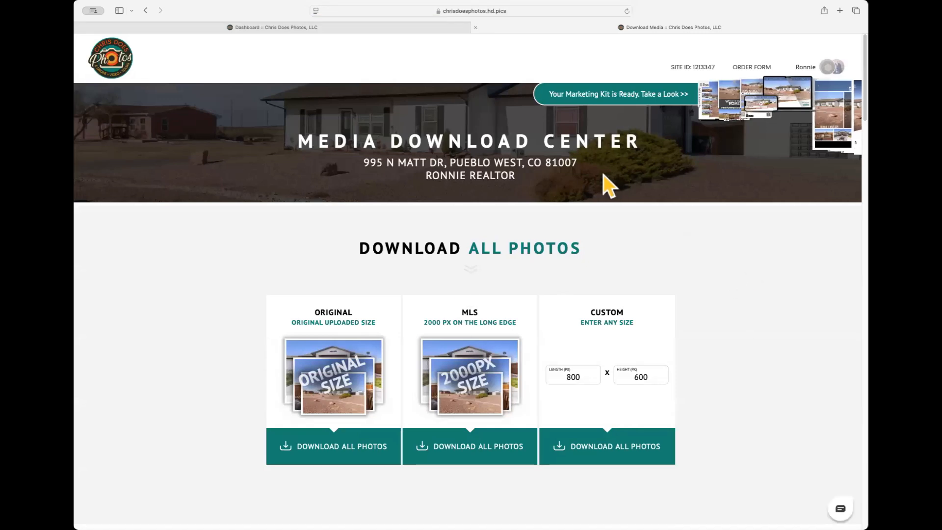
pyautogui.scroll(-4, 700, 296)
pyautogui.scroll(-10, 721, 296)
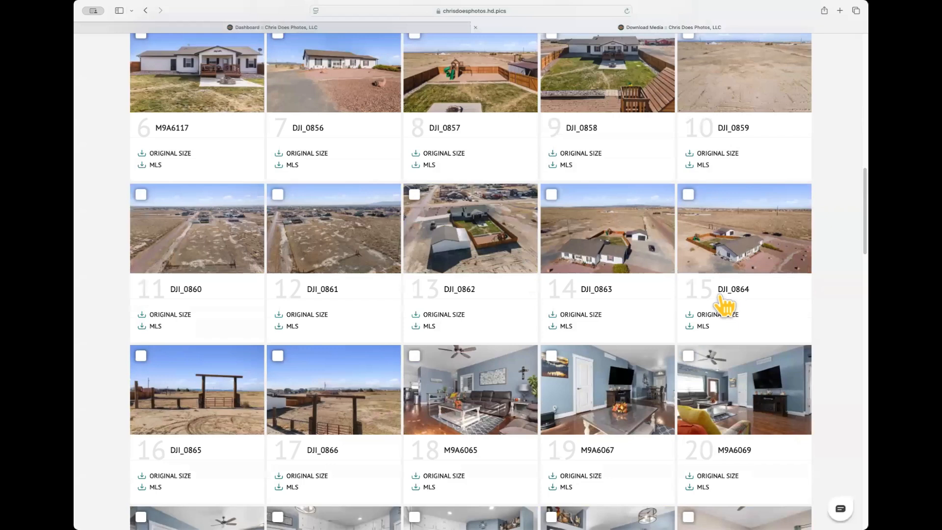
pyautogui.scroll(-8, 725, 307)
pyautogui.scroll(20, 724, 305)
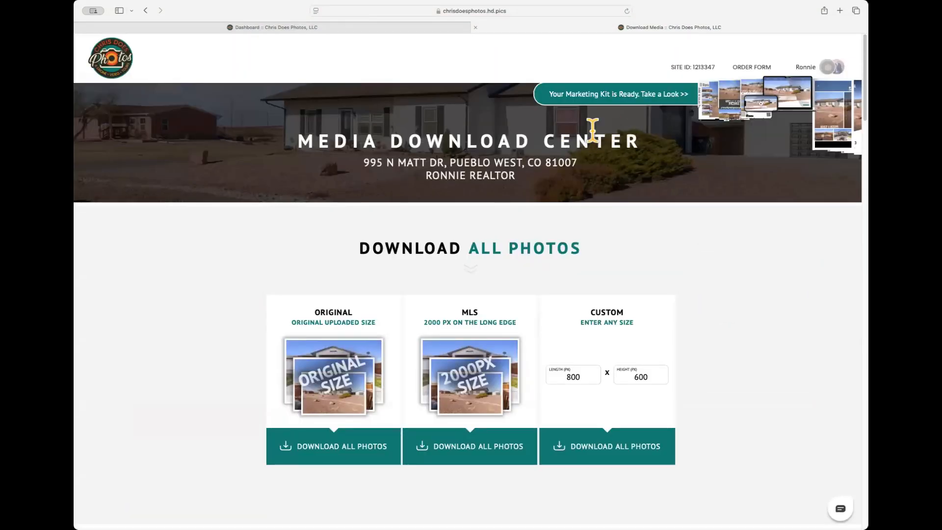
pyautogui.click(338, 28)
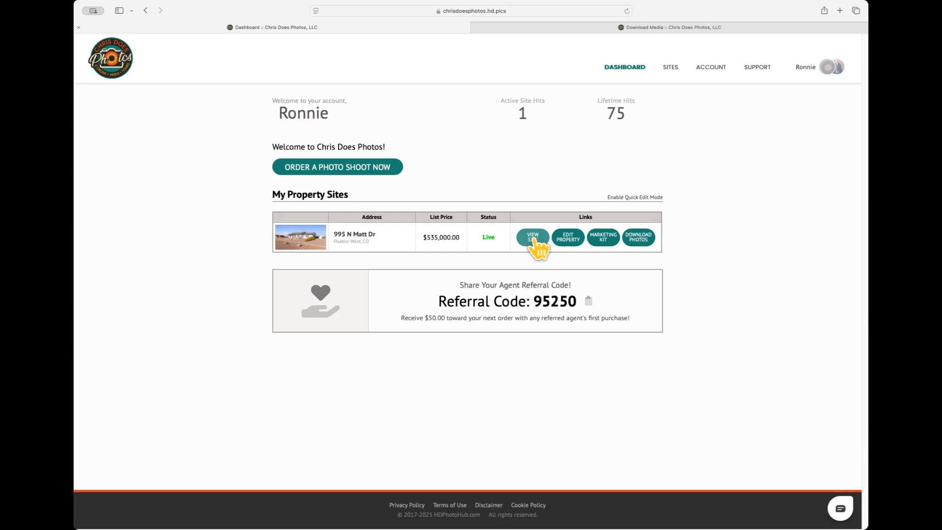
pyautogui.click(570, 237)
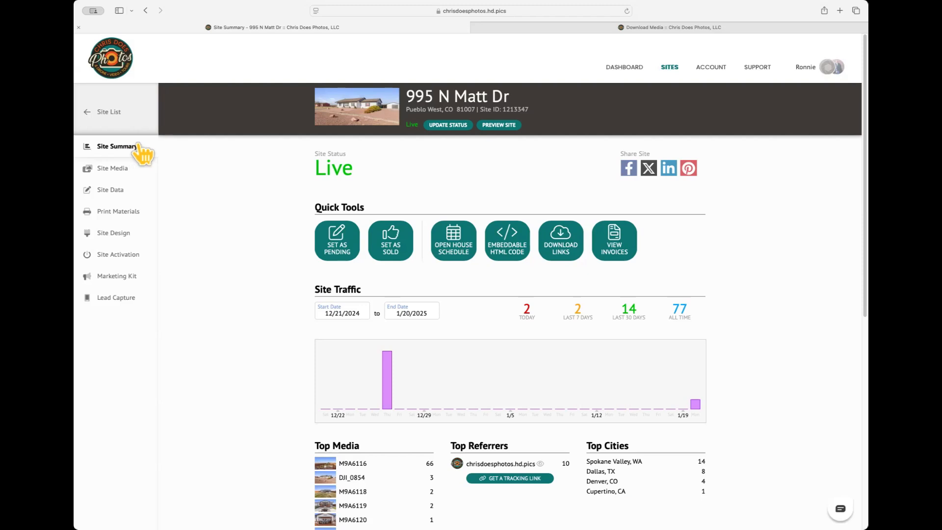
pyautogui.scroll(-1, 253, 233)
pyautogui.scroll(-2, 248, 234)
pyautogui.scroll(-1, 252, 245)
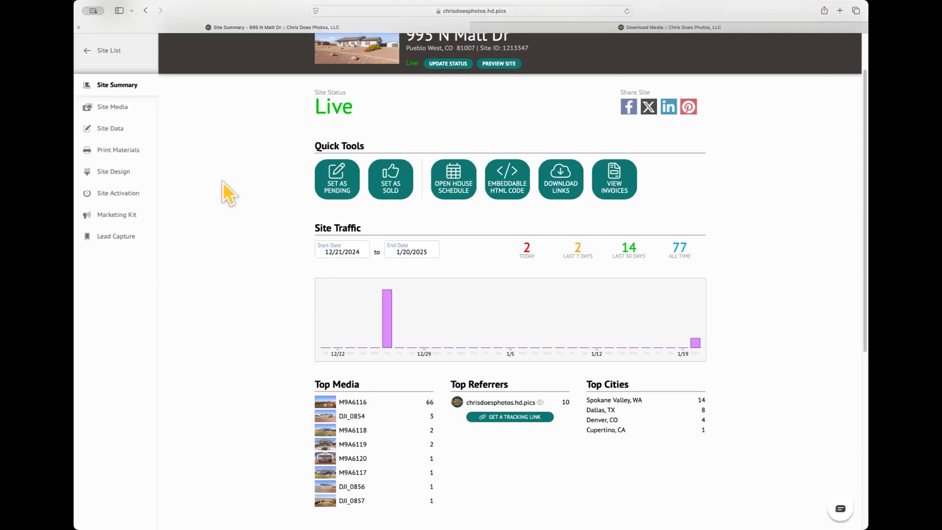
pyautogui.scroll(1, 227, 184)
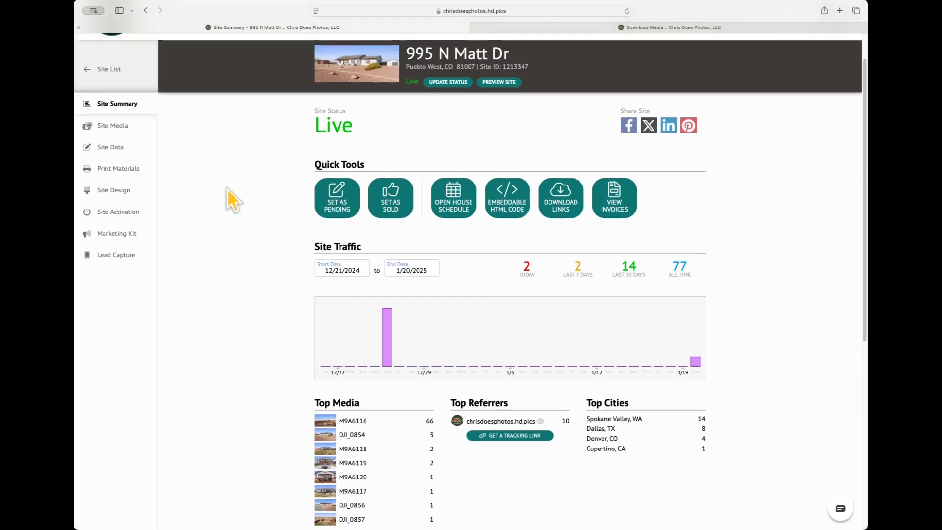
pyautogui.scroll(-1, 228, 188)
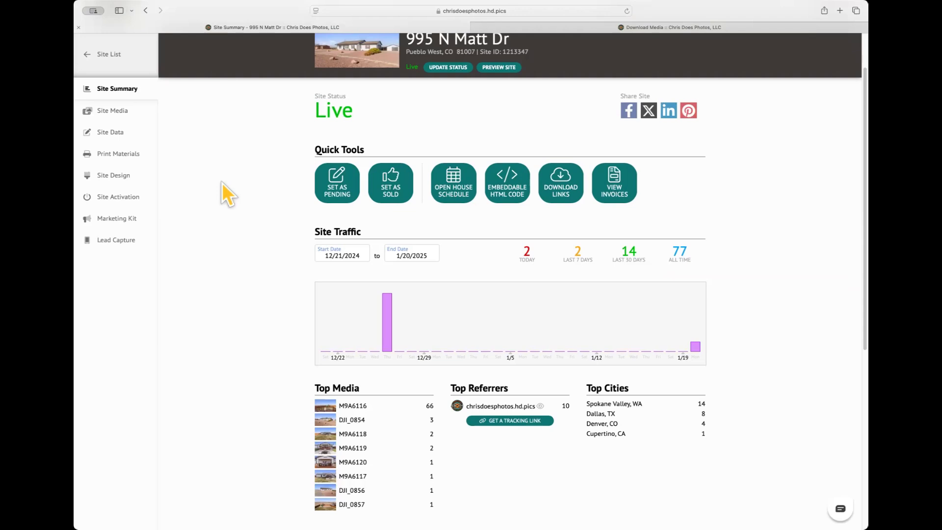
pyautogui.click(385, 189)
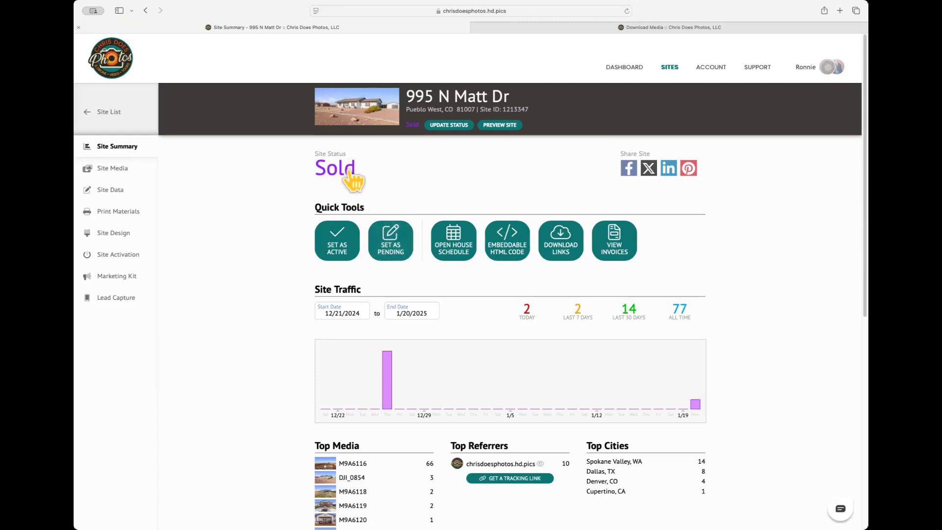
pyautogui.click(339, 255)
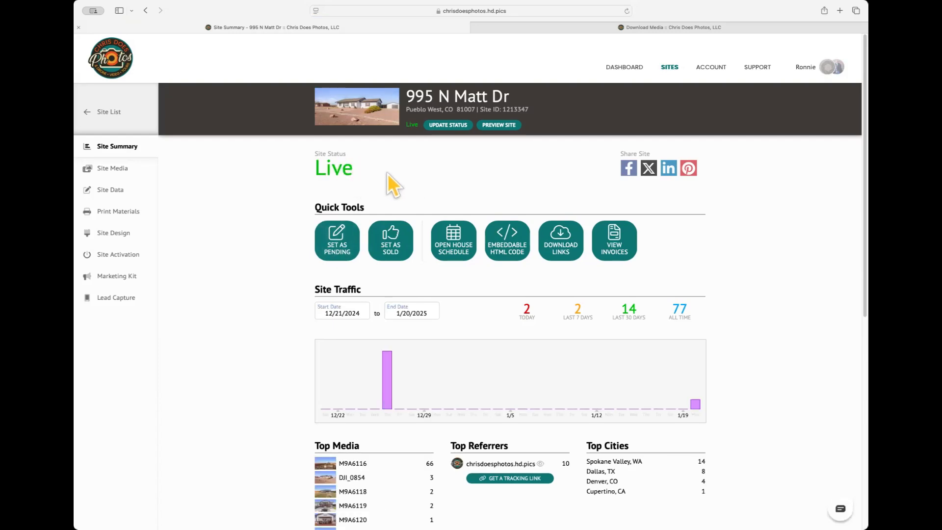
pyautogui.click(457, 253)
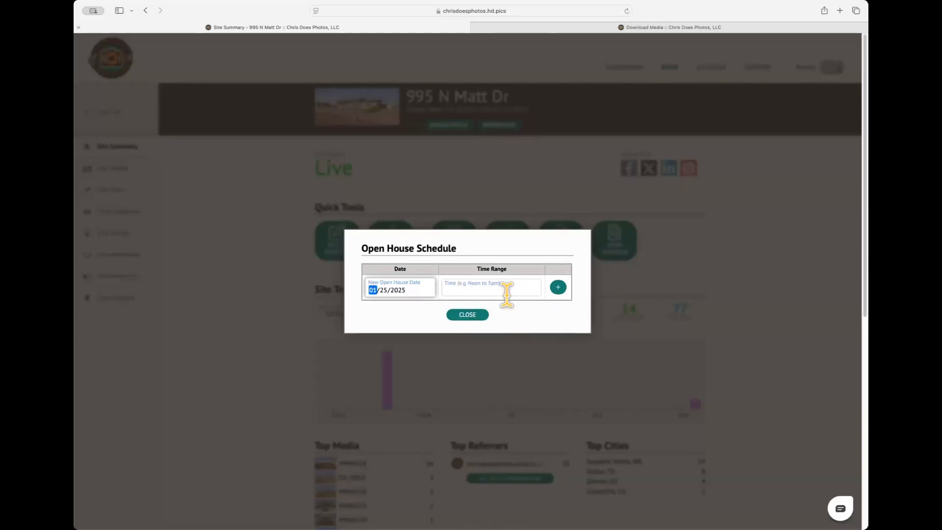
pyautogui.click(475, 316)
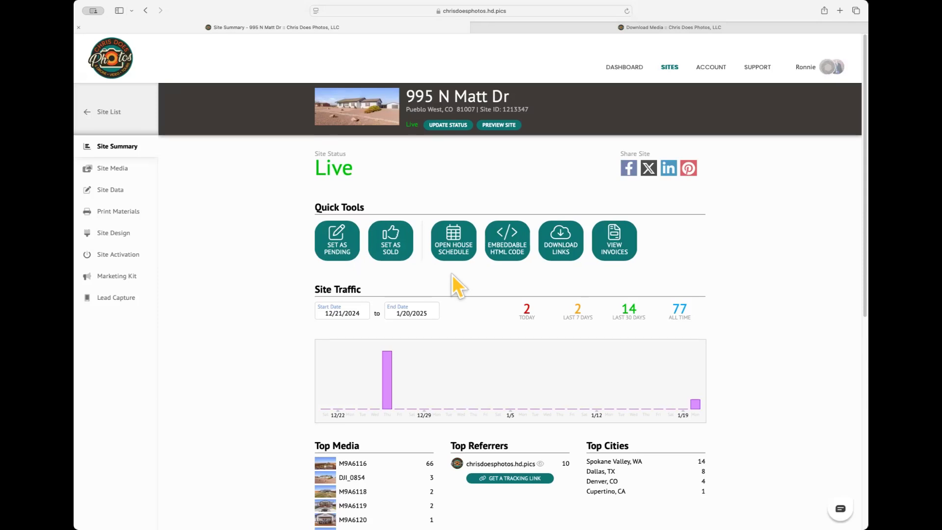
pyautogui.click(450, 245)
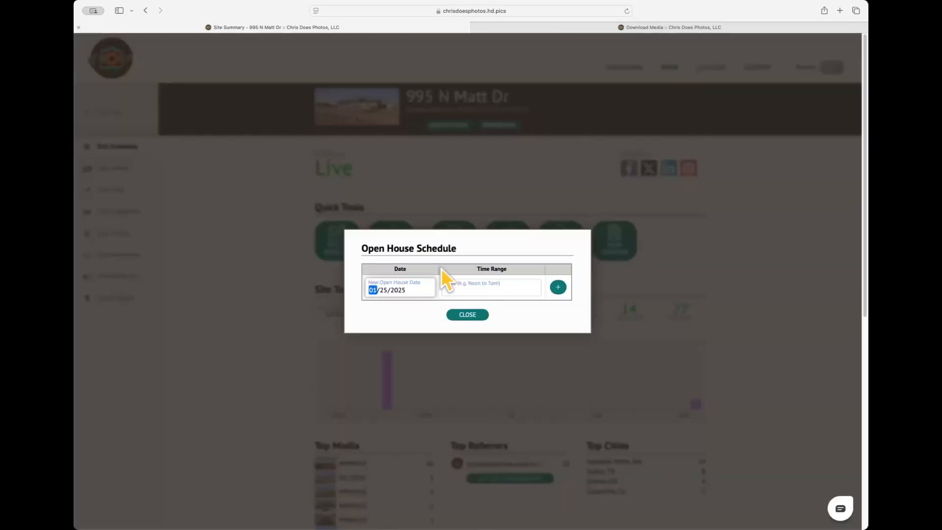
pyautogui.click(467, 315)
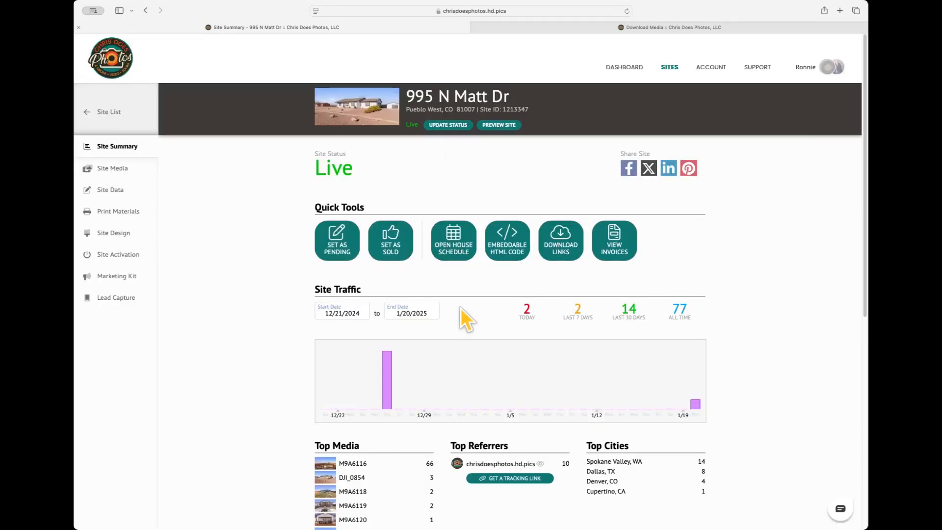
pyautogui.click(510, 255)
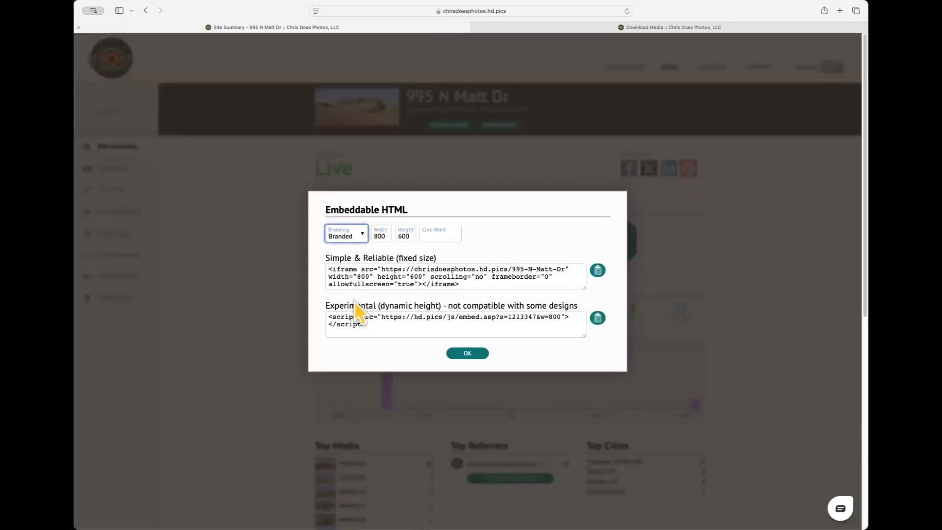
pyautogui.click(469, 356)
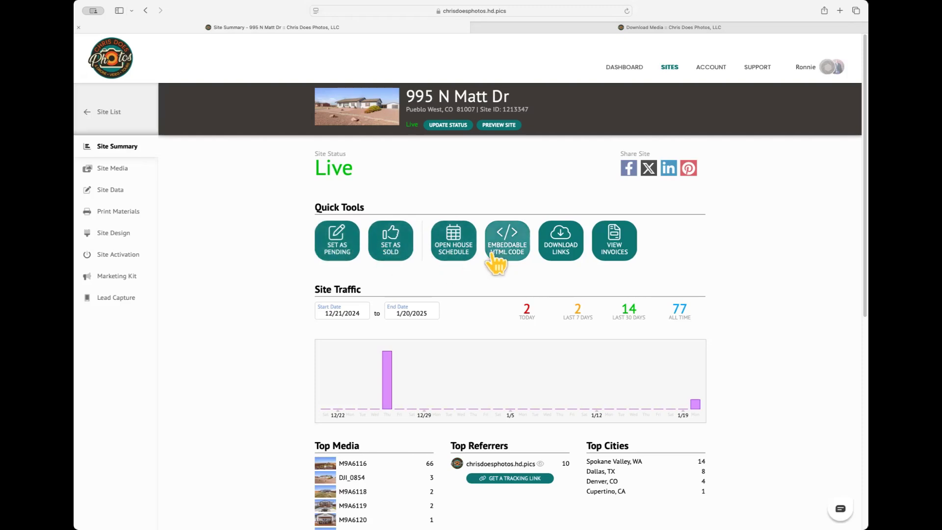
# - Open Site Media and browse the 43 photos, three floor plans and embedded media, then return to the top
pyautogui.click(123, 169)
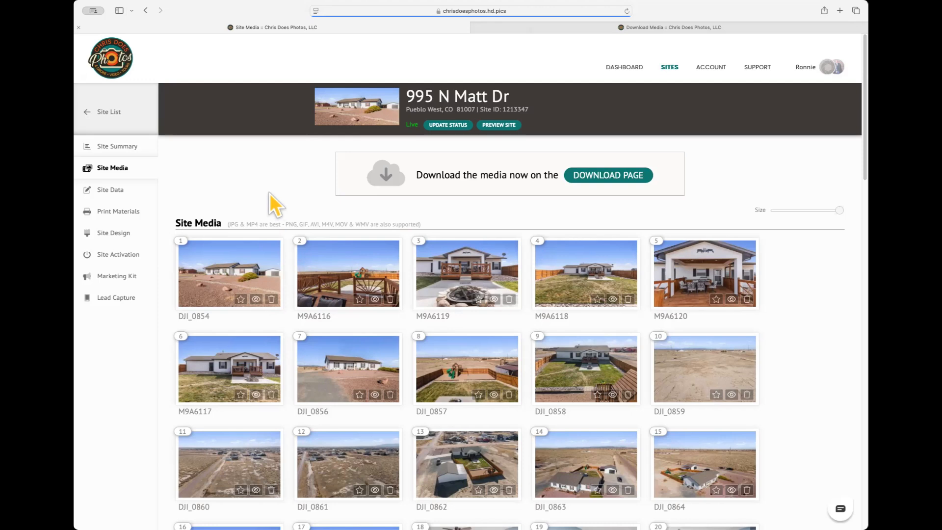
pyautogui.scroll(-1, 294, 193)
pyautogui.scroll(-4, 296, 194)
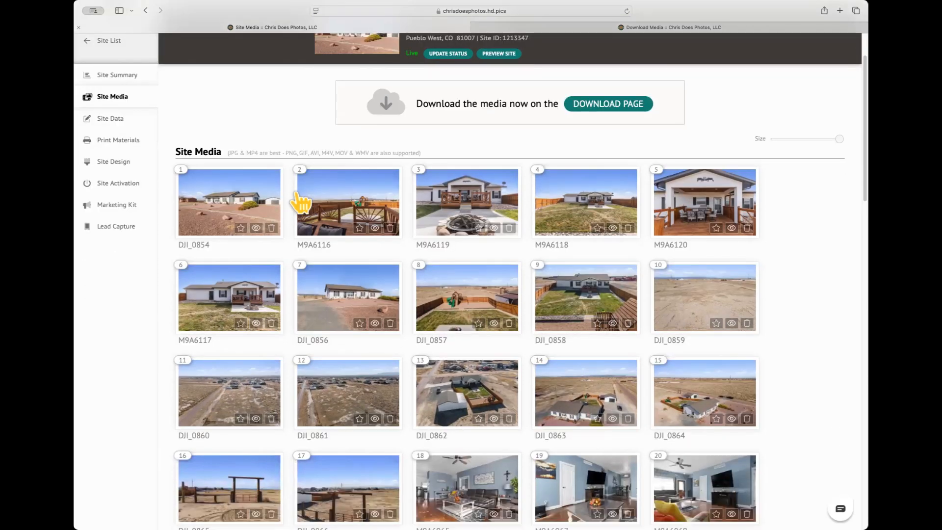
pyautogui.scroll(-15, 296, 209)
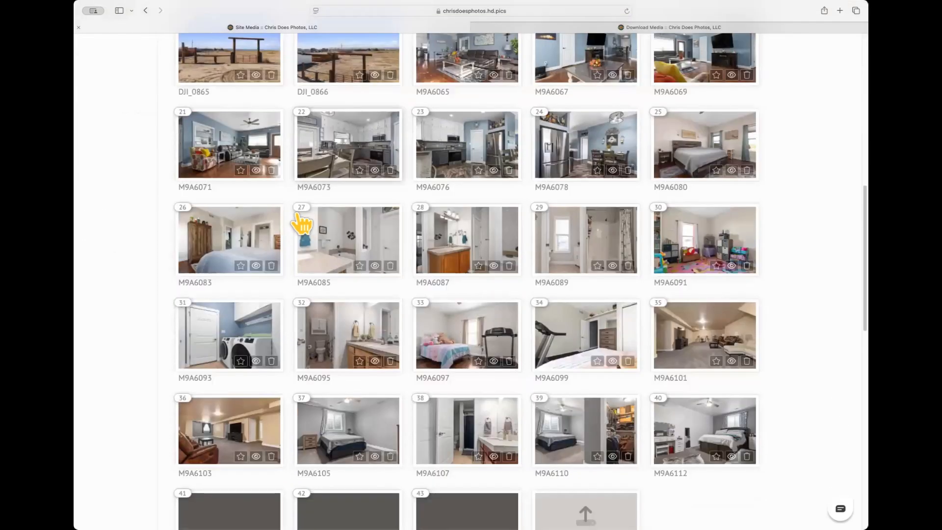
pyautogui.scroll(-7, 409, 263)
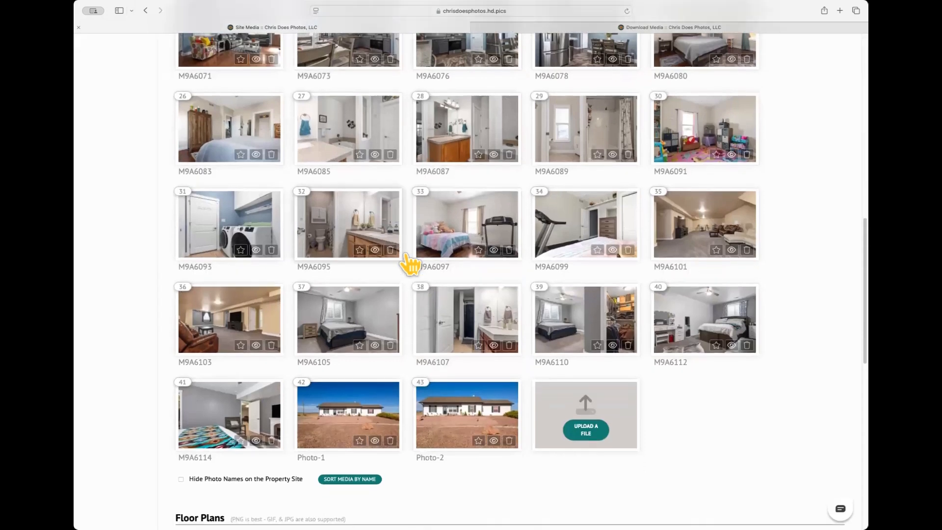
pyautogui.scroll(-14, 407, 256)
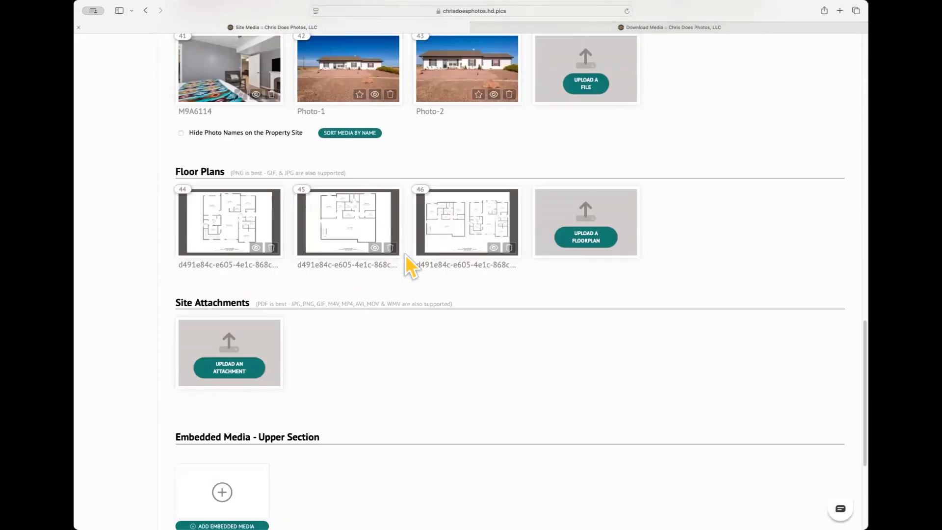
pyautogui.scroll(-2, 402, 256)
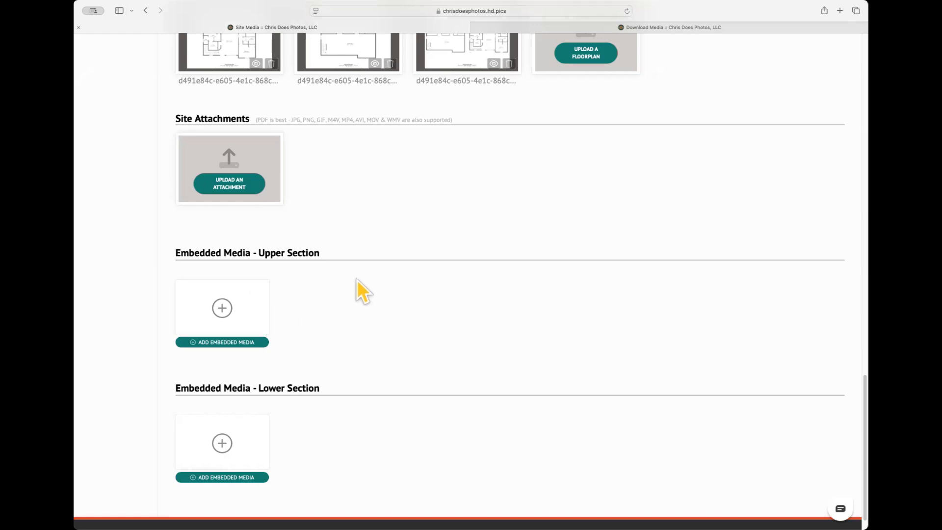
pyautogui.scroll(10, 471, 243)
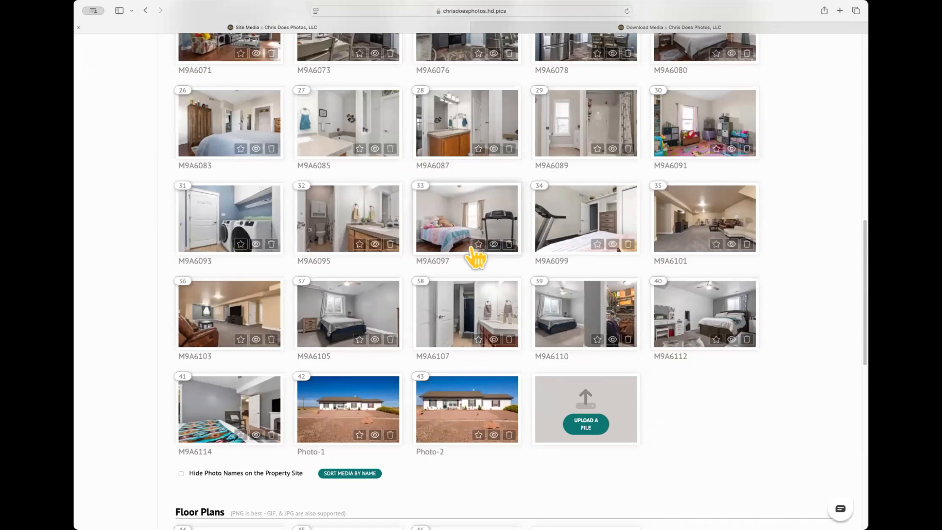
pyautogui.scroll(5, 475, 257)
pyautogui.scroll(5, 475, 257)
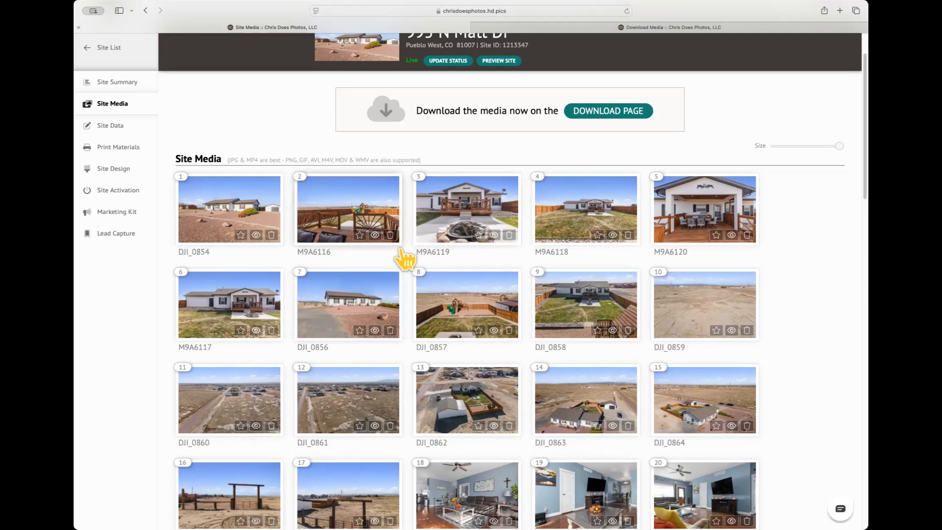
# - Hide photo DJI_0859 (tile 10) from the site, then review the grid down to Photo-2
pyautogui.scroll(-1, 402, 253)
pyautogui.scroll(-1, 402, 252)
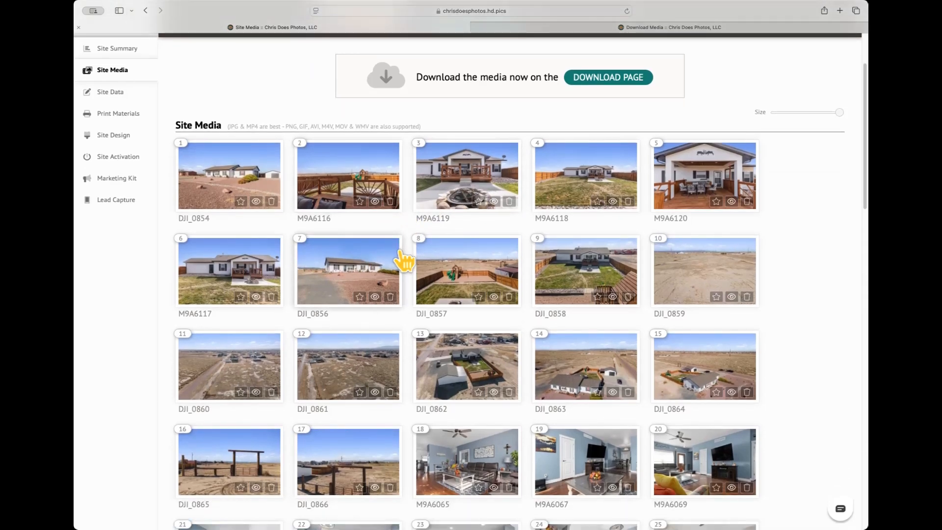
pyautogui.scroll(-3, 405, 260)
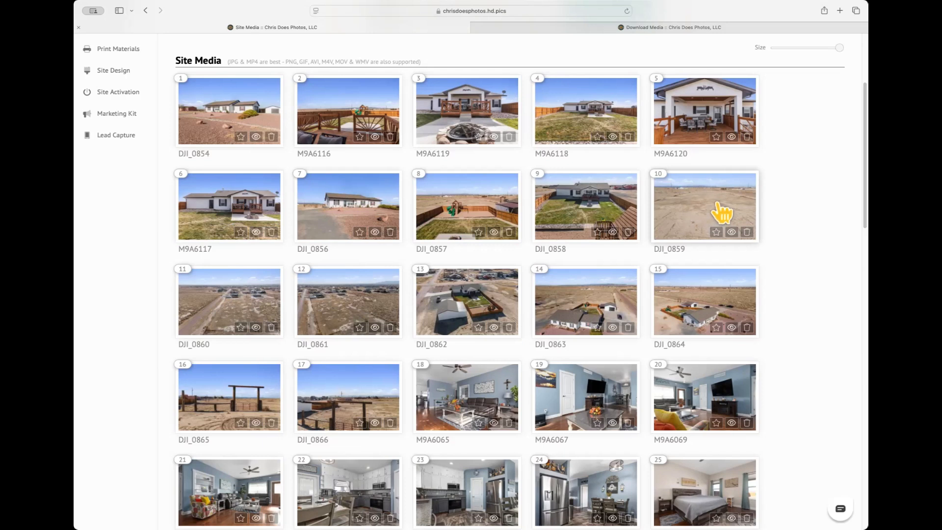
pyautogui.click(731, 233)
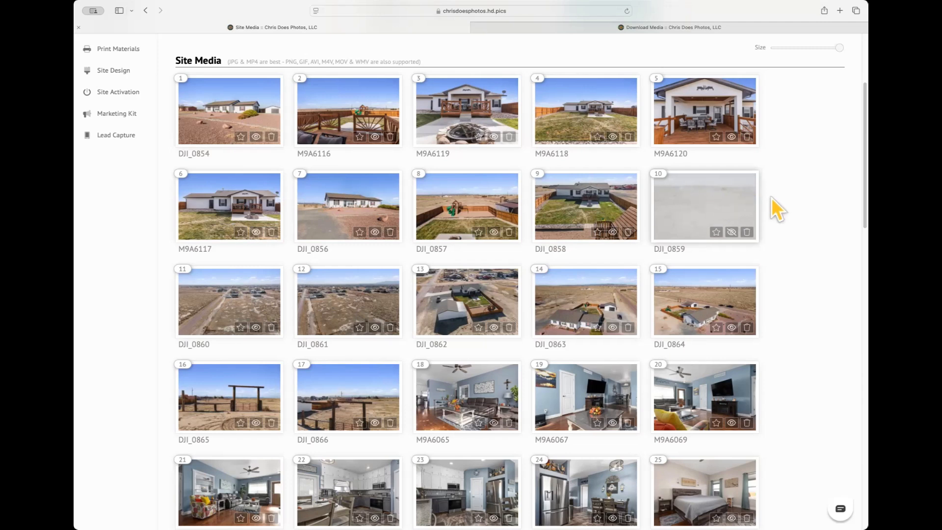
pyautogui.scroll(-2, 792, 205)
pyautogui.scroll(-1, 795, 216)
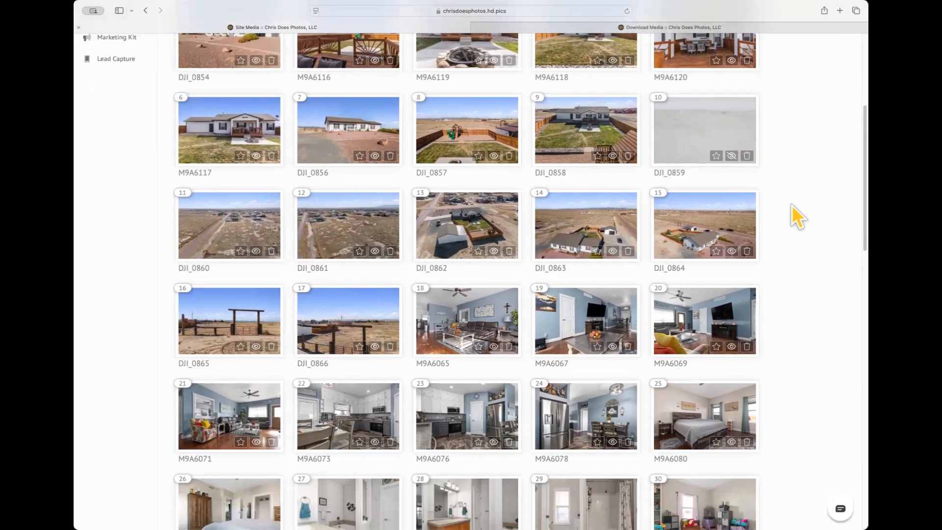
pyautogui.scroll(-2, 792, 206)
pyautogui.scroll(8, 635, 273)
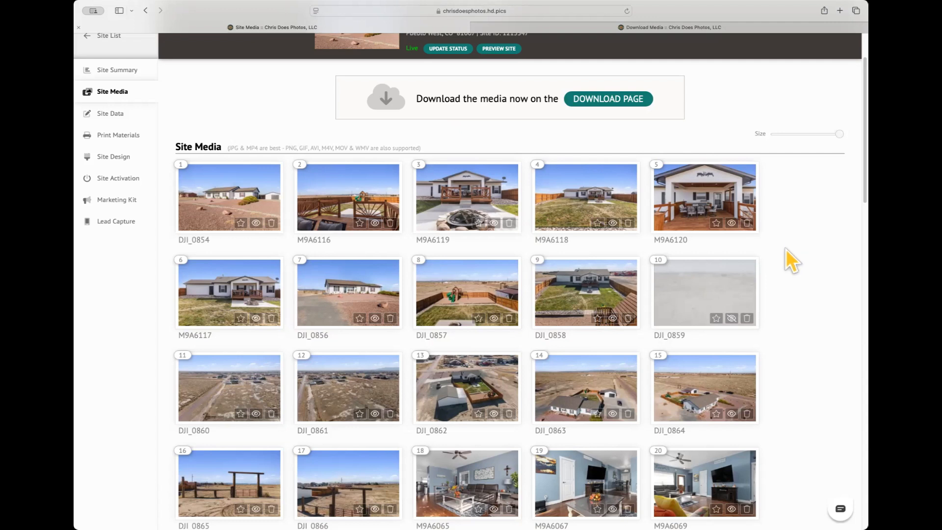
pyautogui.scroll(-6, 785, 251)
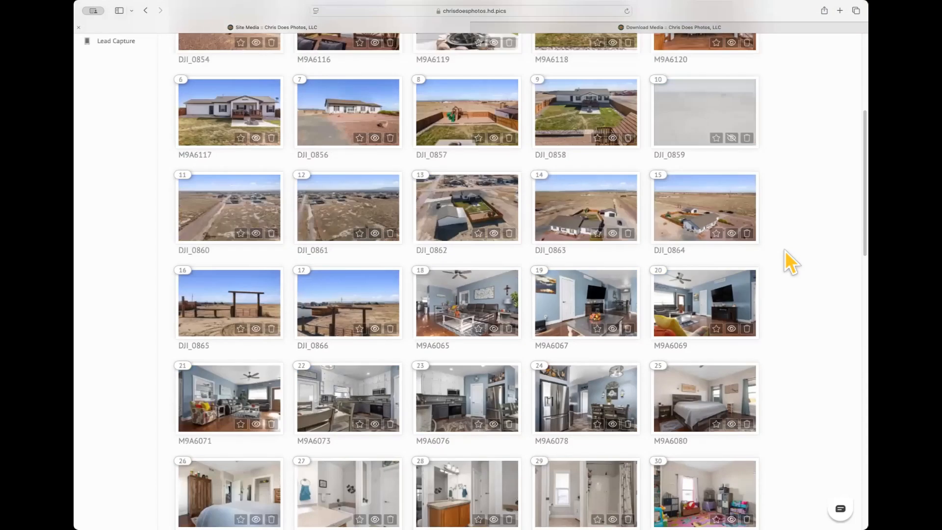
pyautogui.scroll(-10, 785, 251)
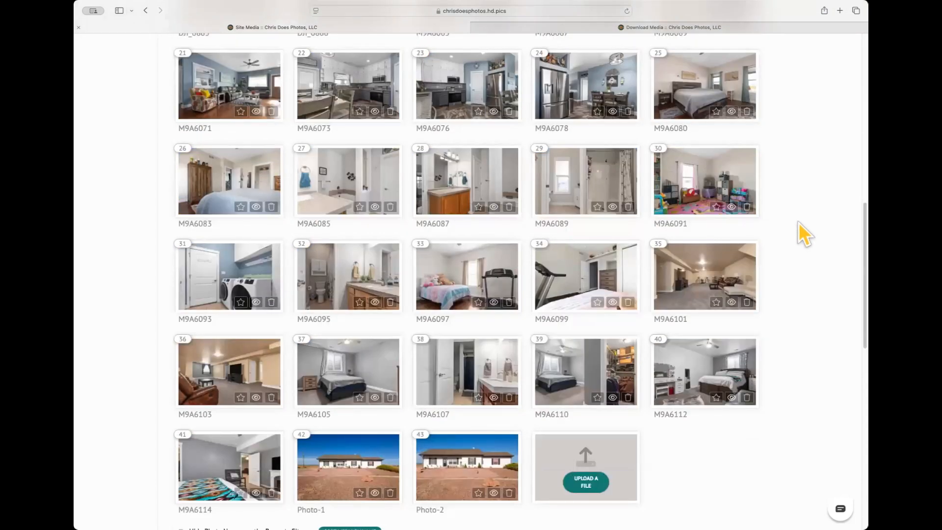
pyautogui.scroll(-1, 800, 238)
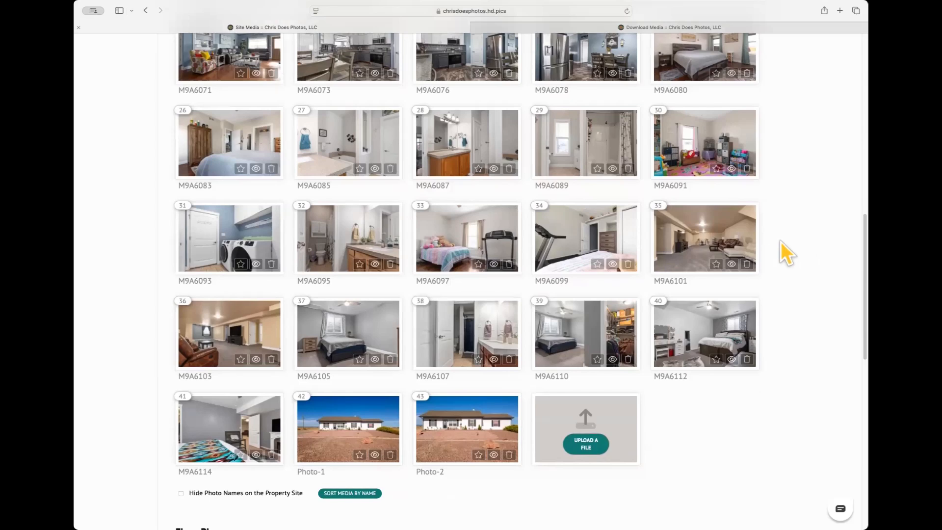
pyautogui.scroll(7, 793, 234)
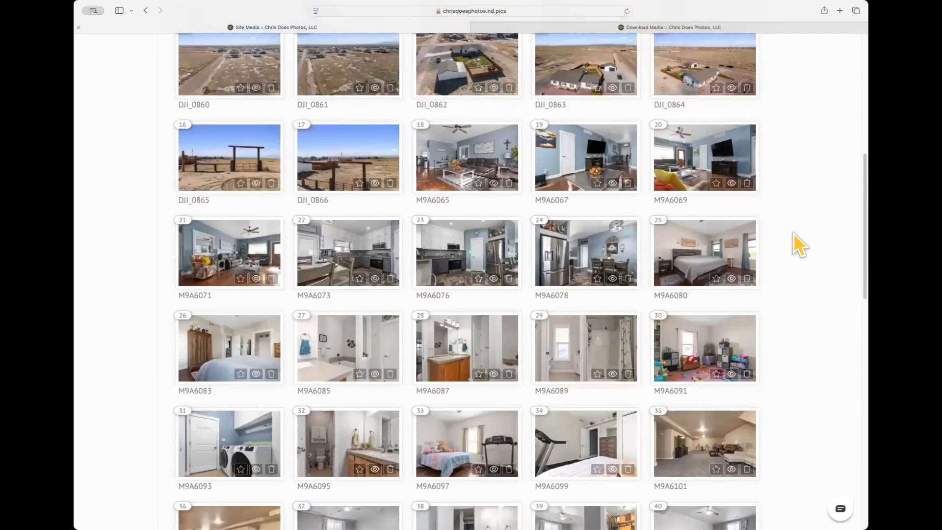
pyautogui.scroll(5, 793, 234)
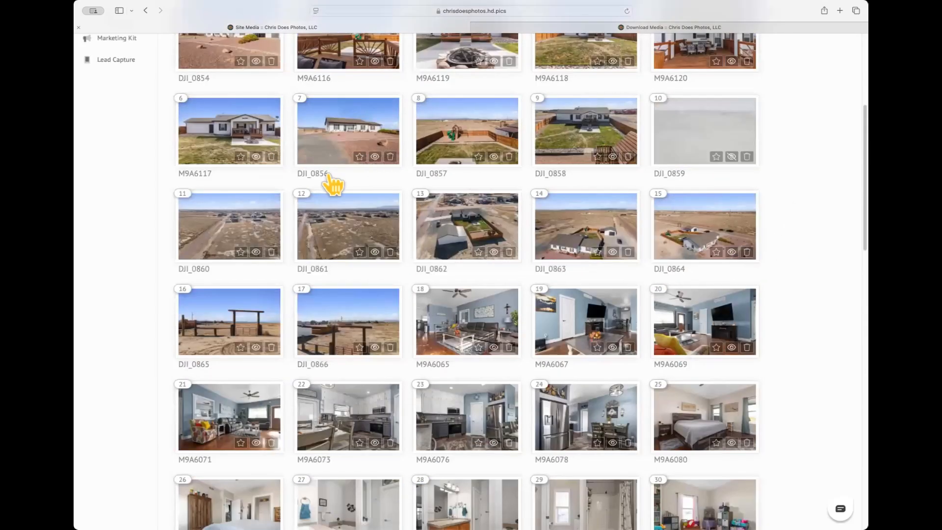
pyautogui.scroll(4, 285, 164)
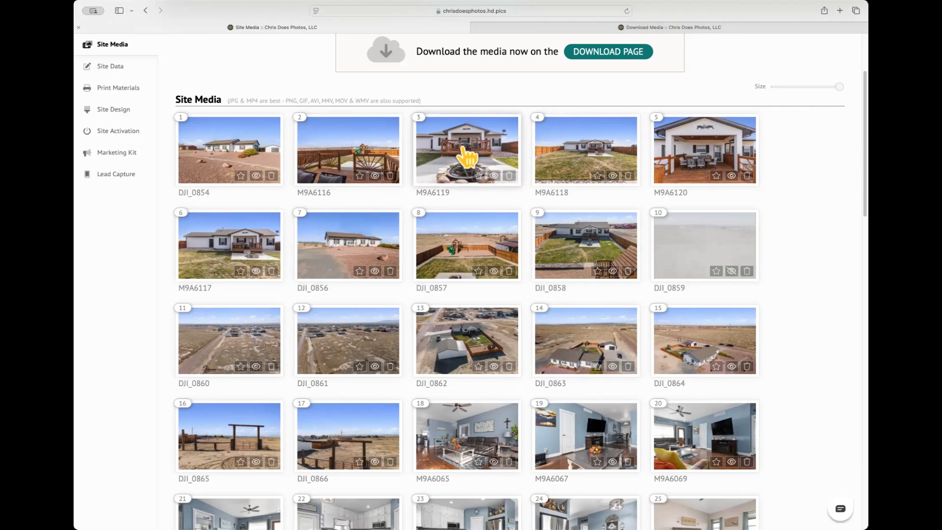
# - Reorder the media grid so M9A6119 is second and DJI_0858 third after DJI_0854
pyautogui.moveTo(468, 157); pyautogui.dragTo(346, 162)
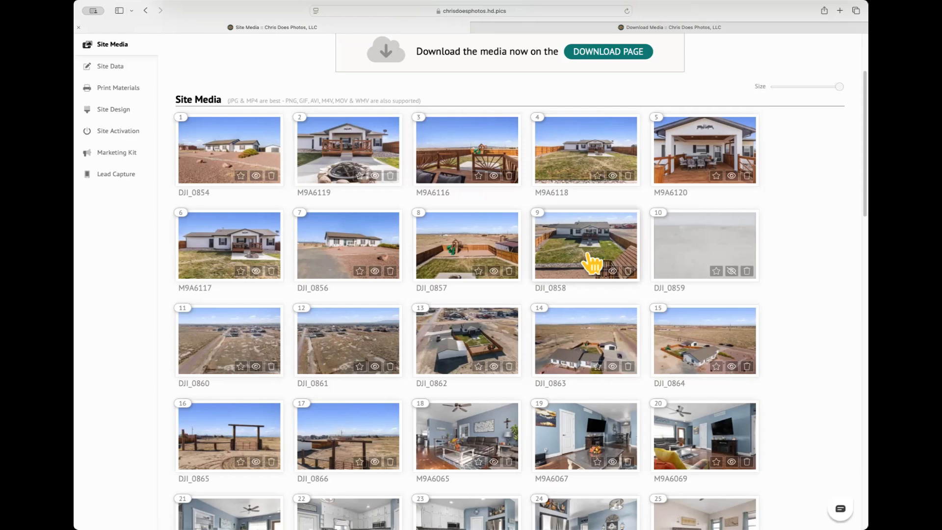
pyautogui.moveTo(593, 264); pyautogui.dragTo(471, 165)
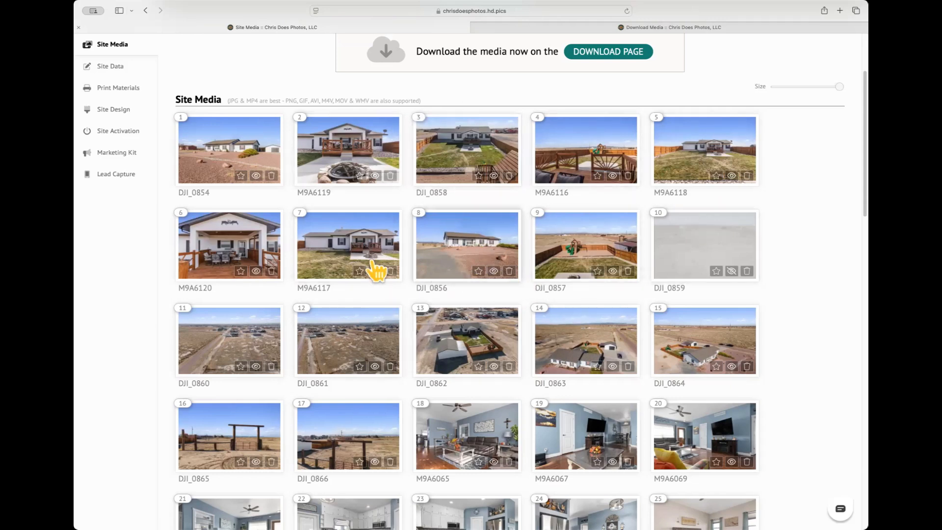
pyautogui.scroll(-4, 261, 120)
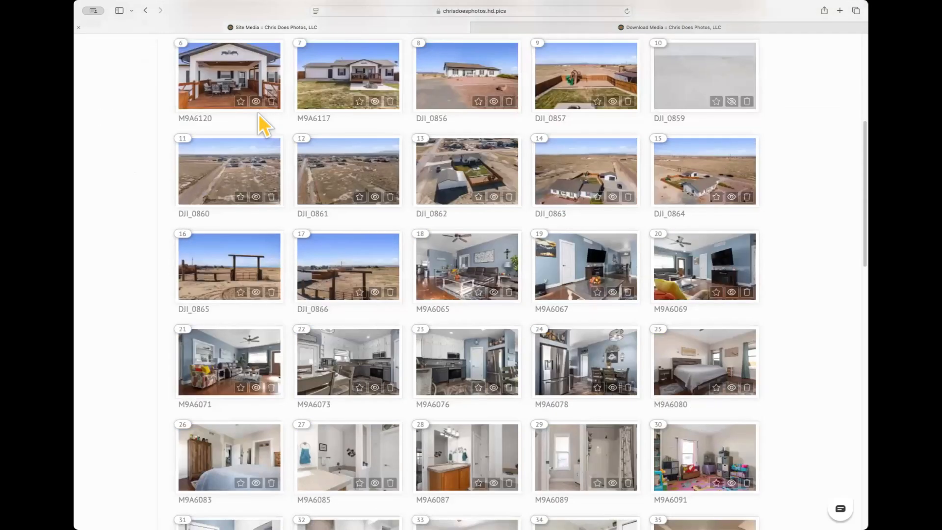
pyautogui.scroll(8, 148, 181)
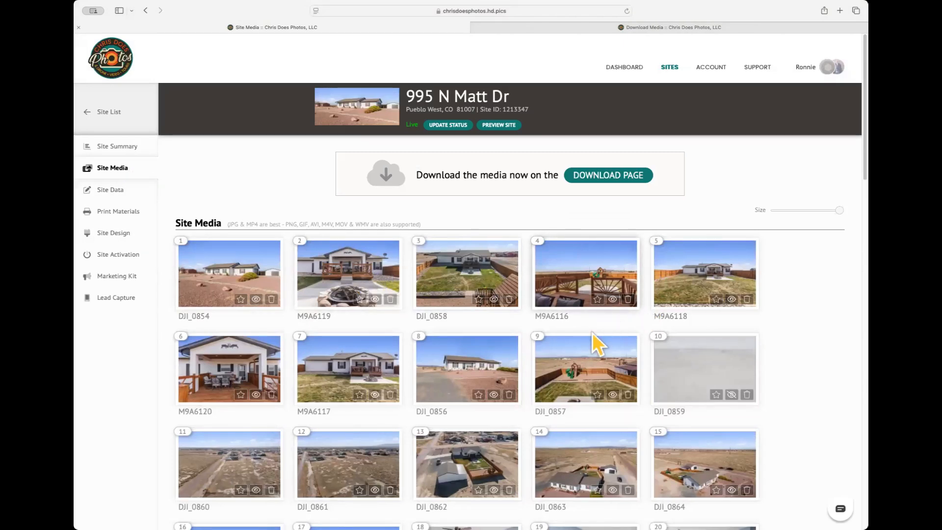
pyautogui.scroll(-1, 384, 456)
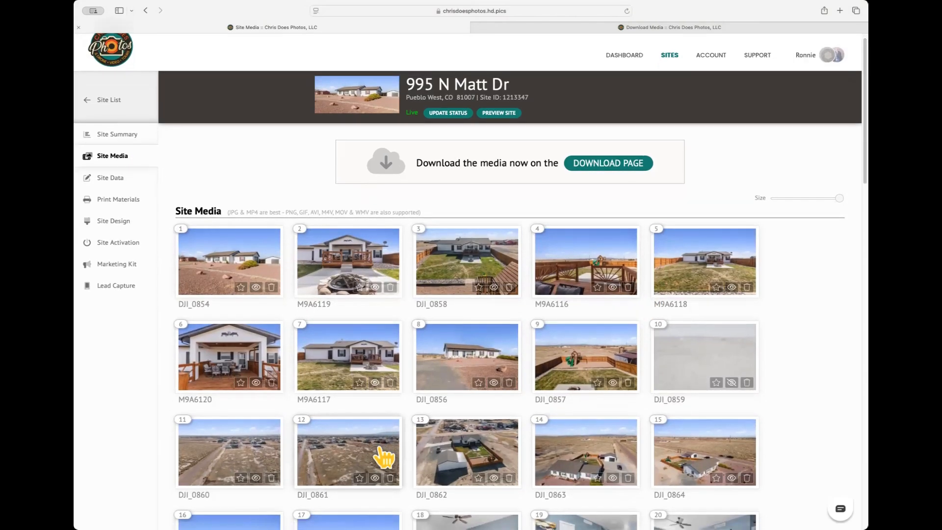
pyautogui.scroll(1, 383, 456)
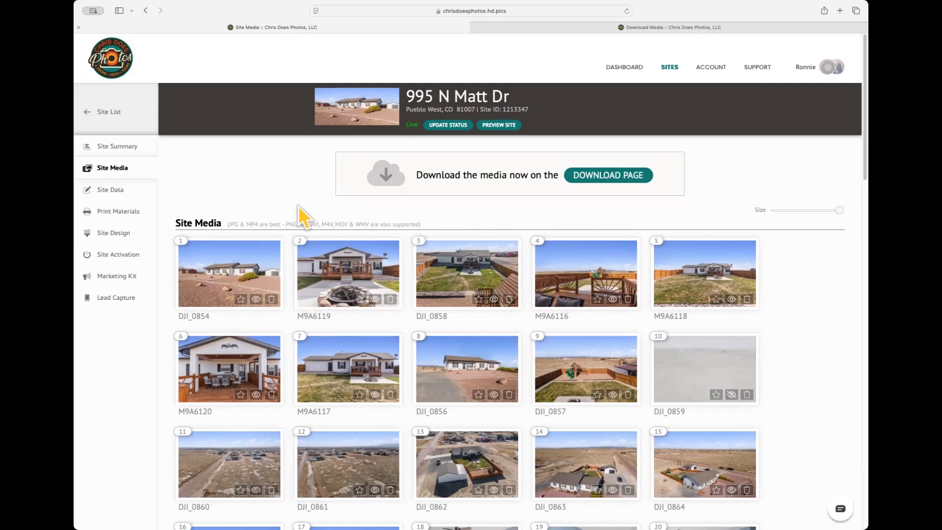
# - Open Site Data and review the listing info for MLS 219010 at $535,000
pyautogui.click(109, 190)
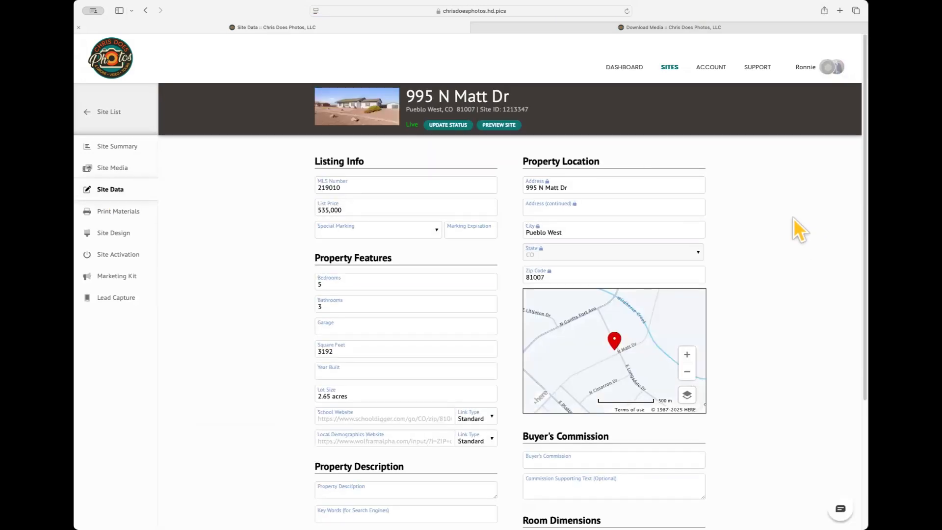
pyautogui.scroll(-3, 778, 233)
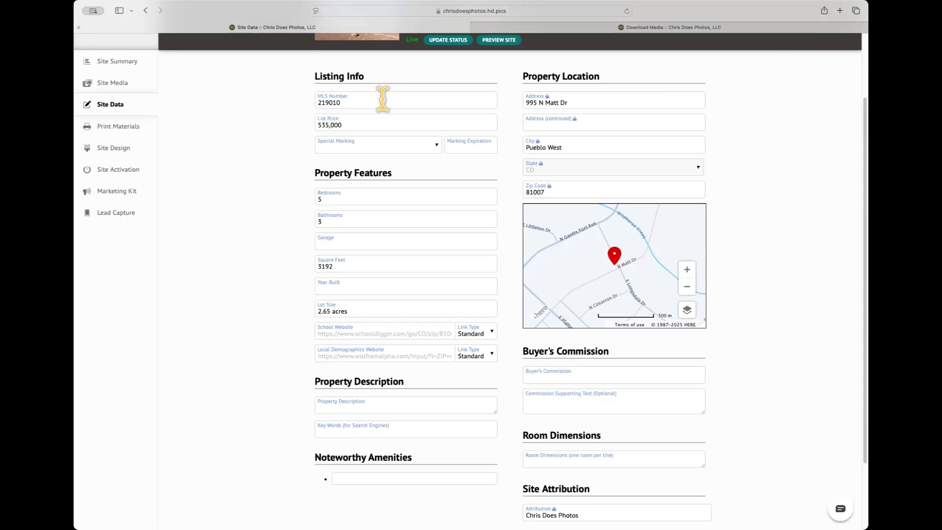
pyautogui.scroll(-2, 744, 281)
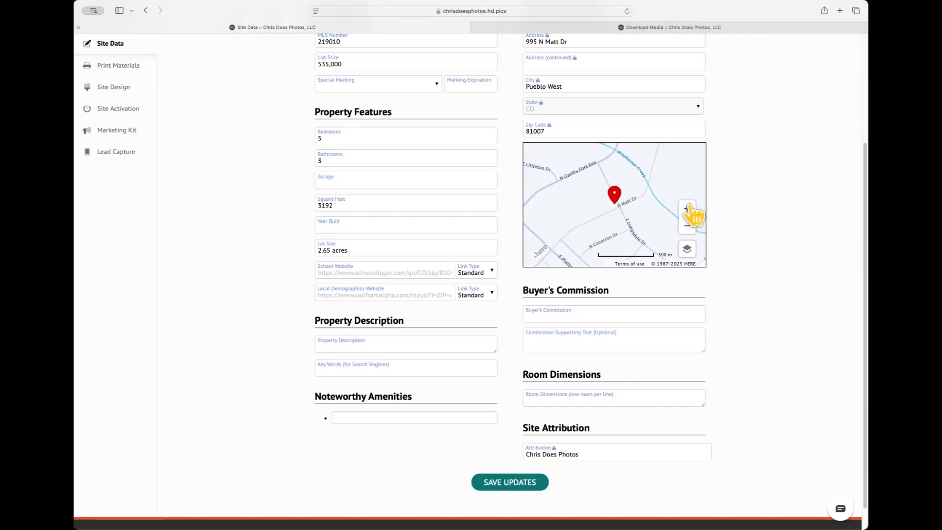
pyautogui.scroll(5, 736, 196)
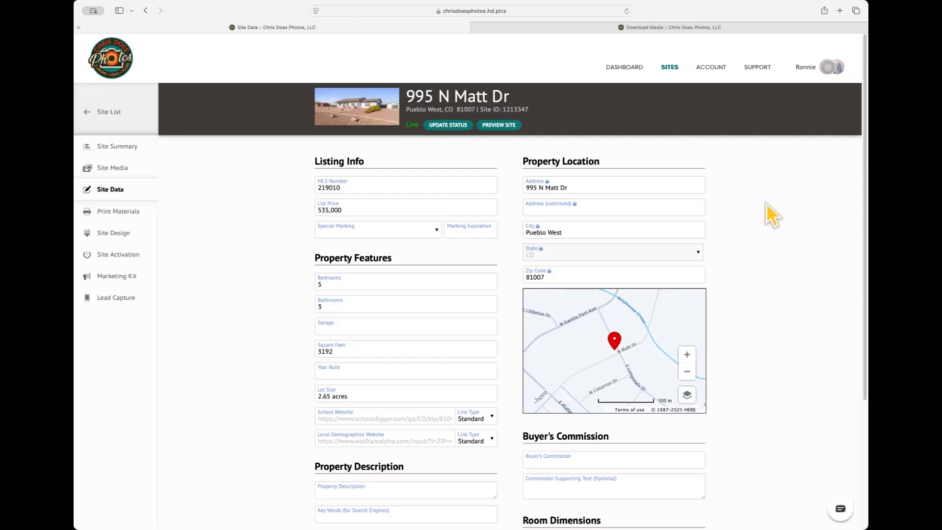
# - Set Special Marking to Back on the Market with a Marking Expiration of January 31, 2025
pyautogui.click(435, 232)
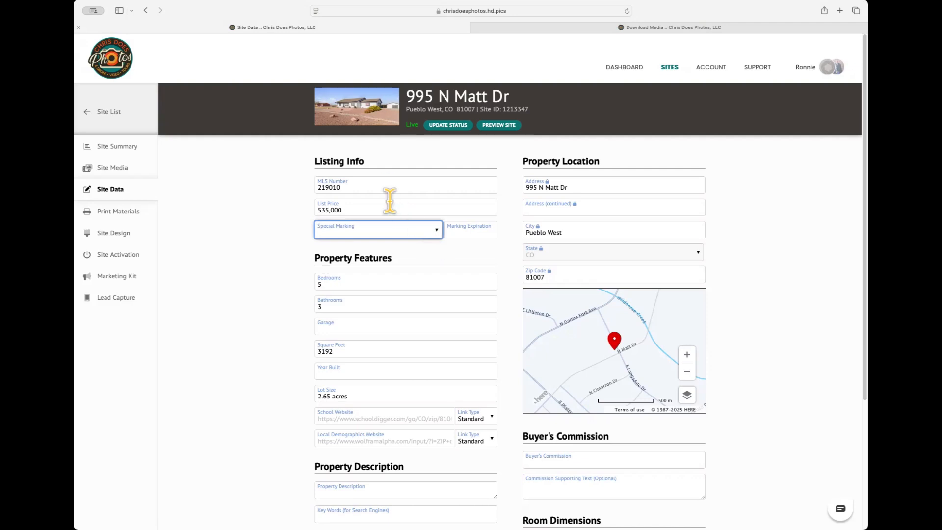
pyautogui.click(479, 229)
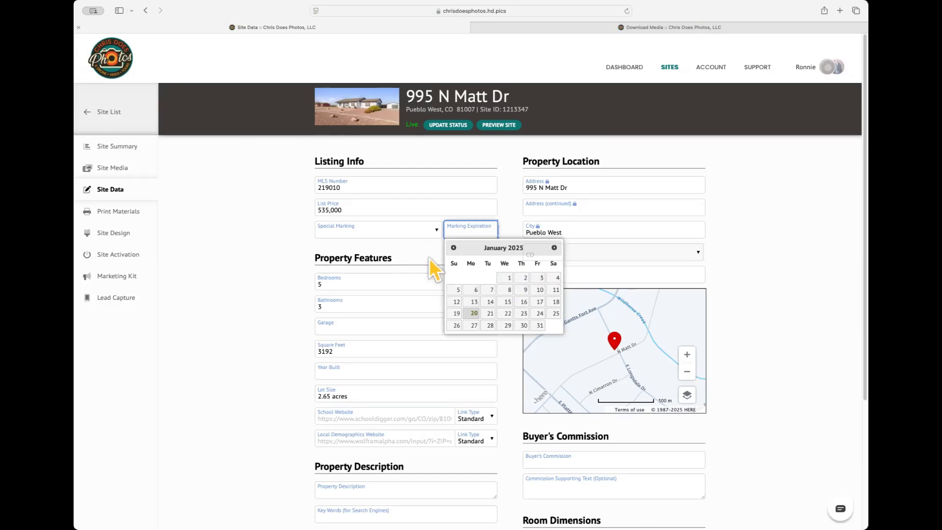
pyautogui.click(418, 255)
pyautogui.click(436, 228)
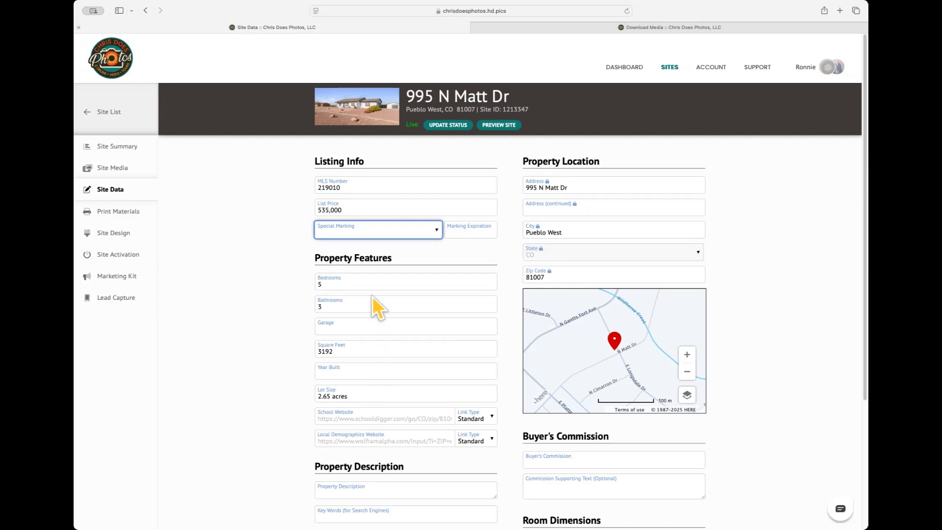
pyautogui.click(377, 264)
pyautogui.click(473, 230)
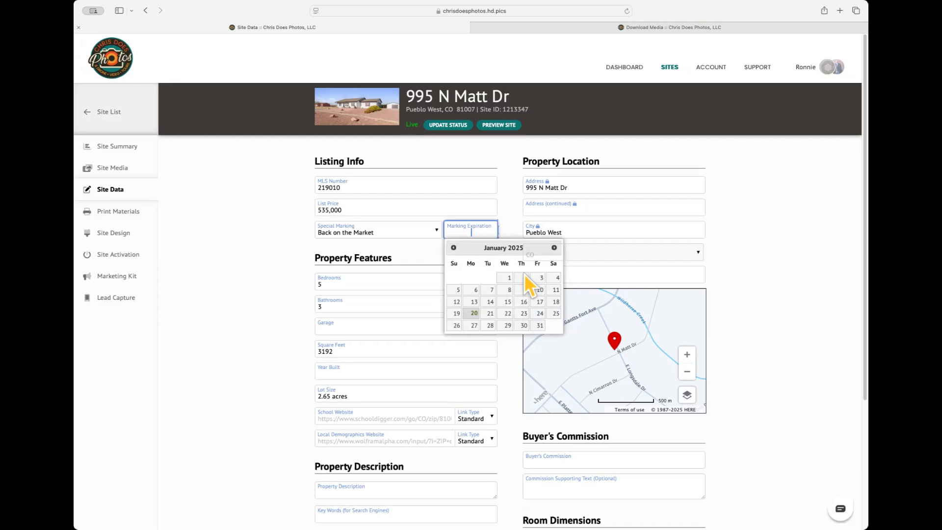
pyautogui.click(540, 325)
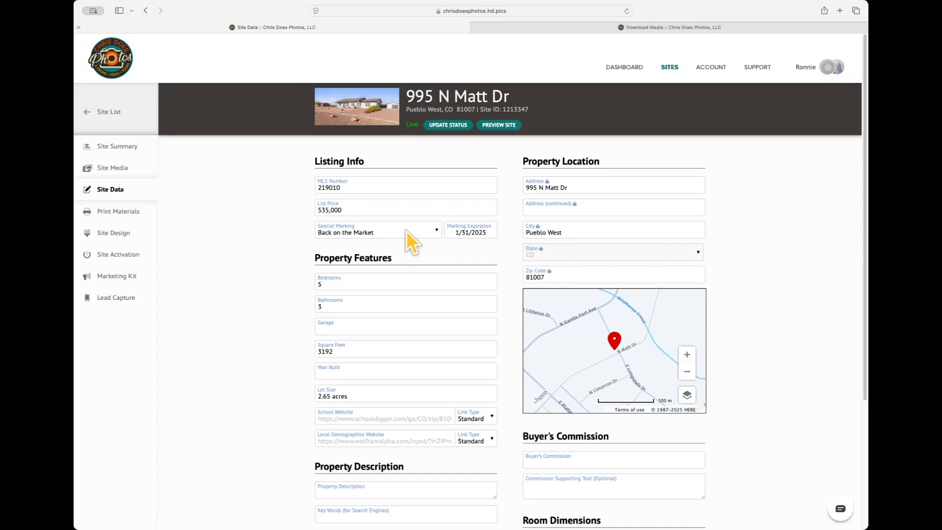
# - Clear the Special Marking to blank, keeping the 1/31/2025 expiration date
pyautogui.click(436, 229)
pyautogui.click(423, 211)
pyautogui.click(480, 232)
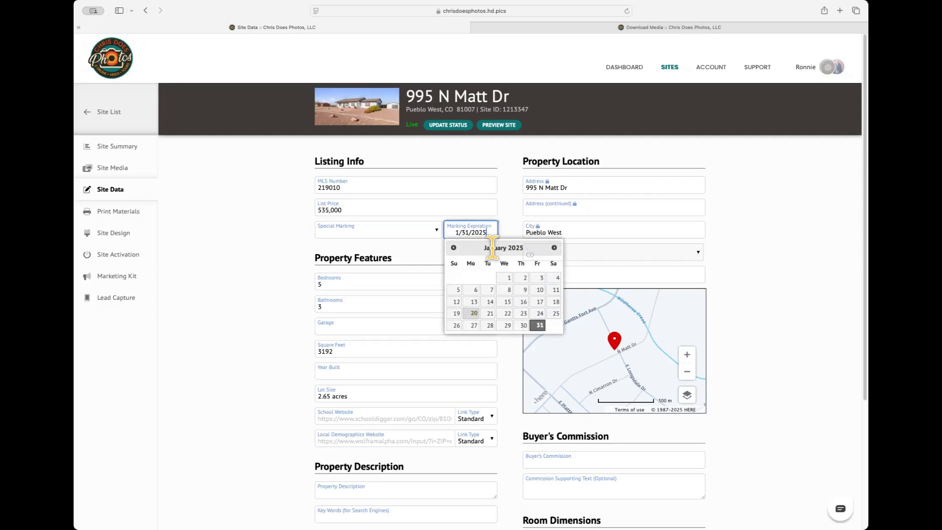
pyautogui.click(383, 231)
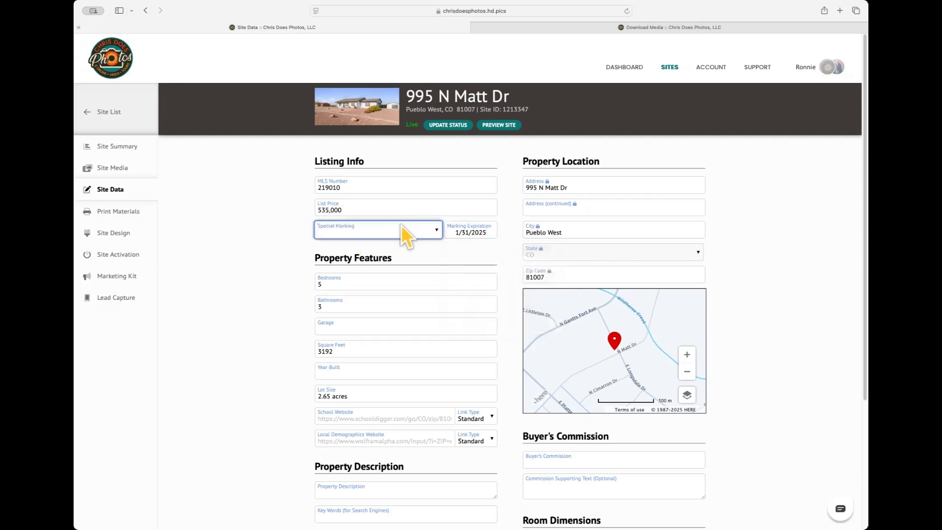
pyautogui.scroll(-2, 468, 267)
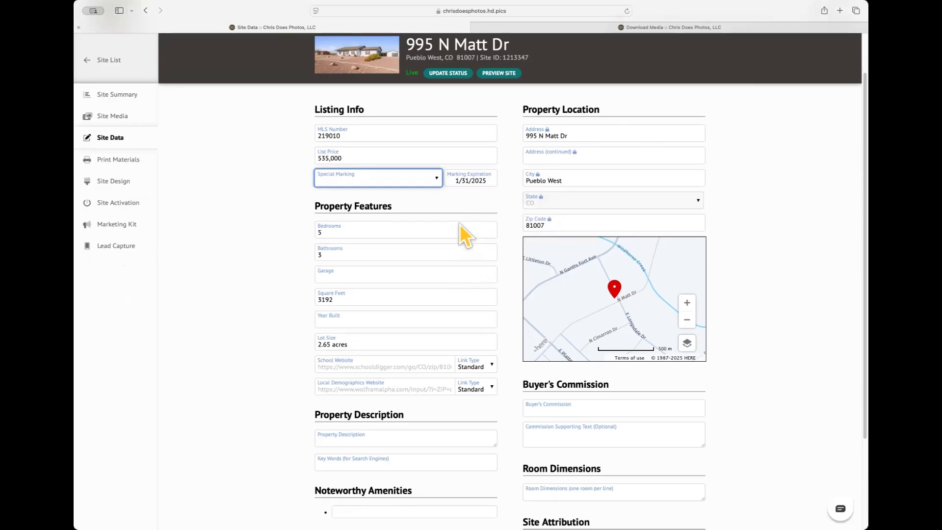
pyautogui.click(385, 273)
pyautogui.click(253, 250)
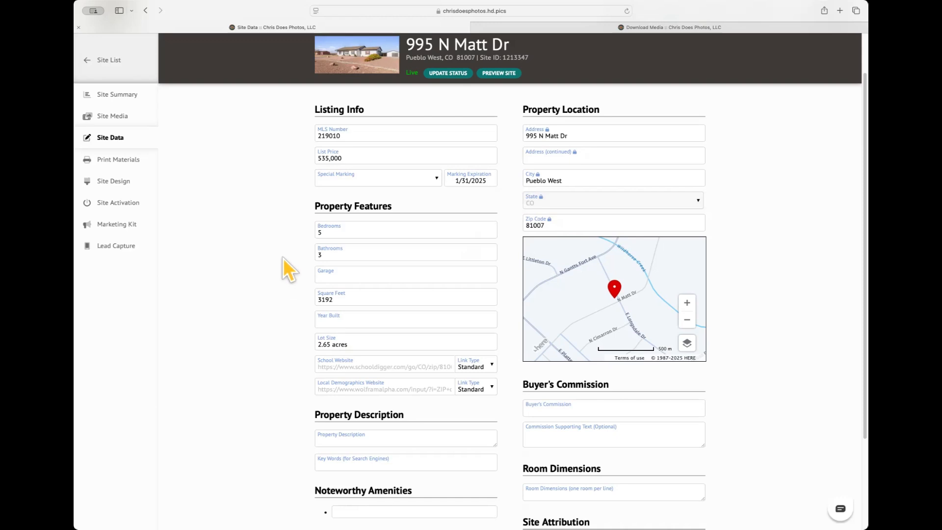
pyautogui.click(334, 275)
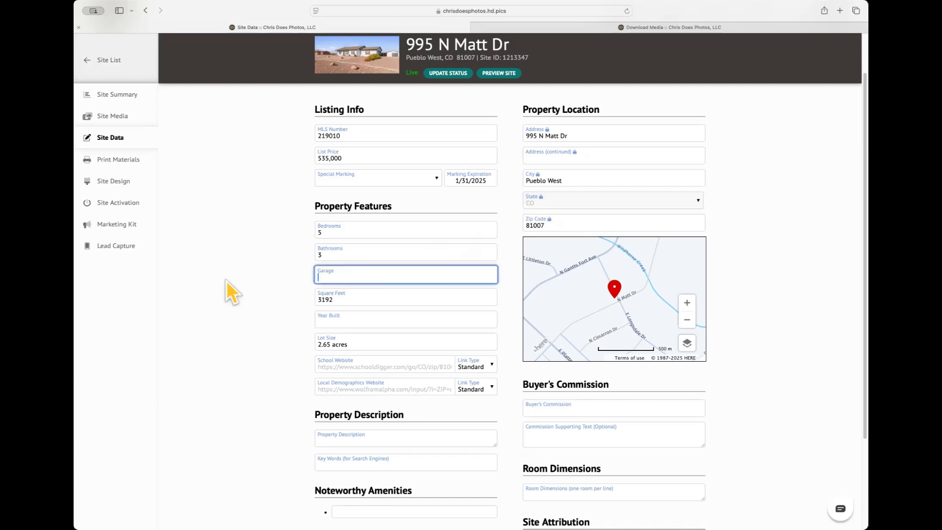
pyautogui.click(290, 278)
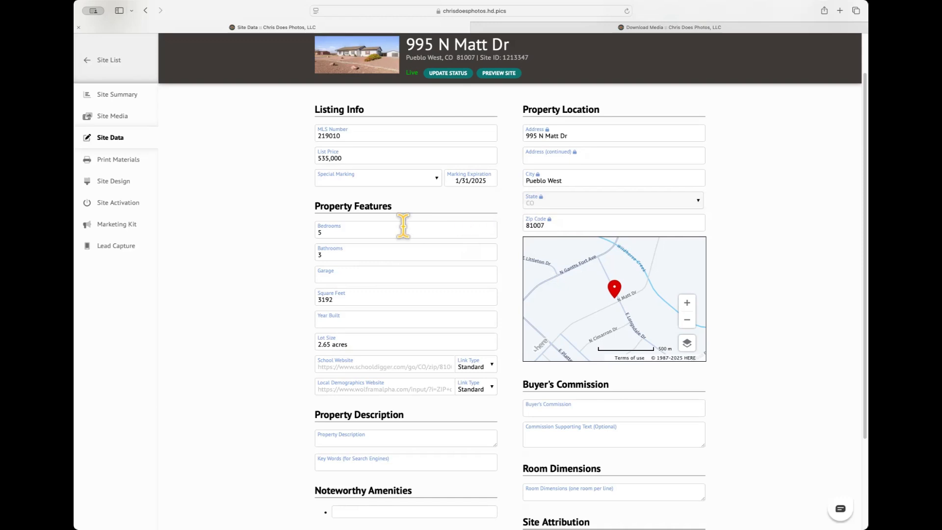
pyautogui.scroll(-5, 364, 337)
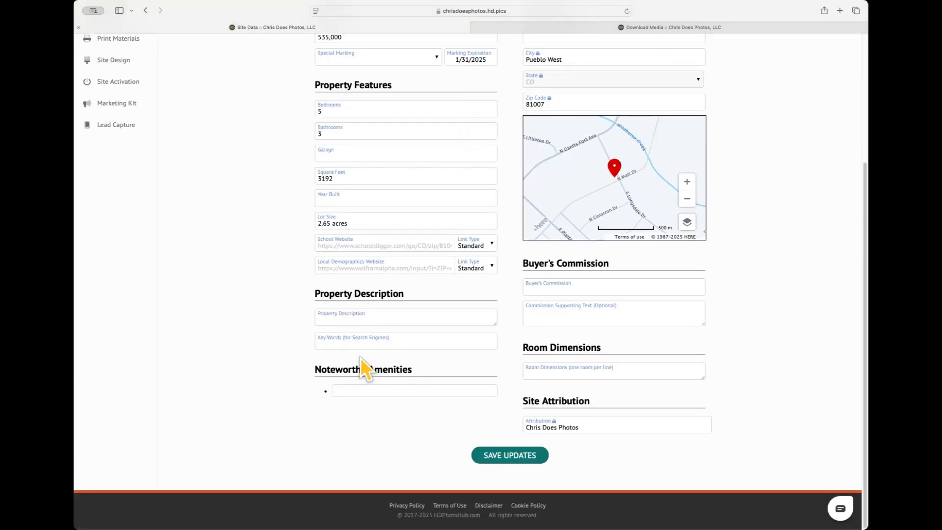
pyautogui.click(368, 319)
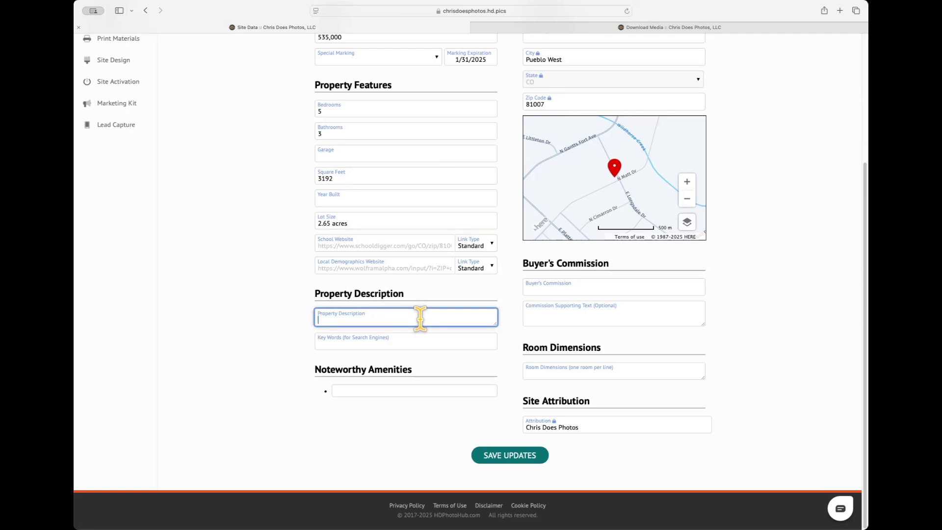
pyautogui.click(414, 341)
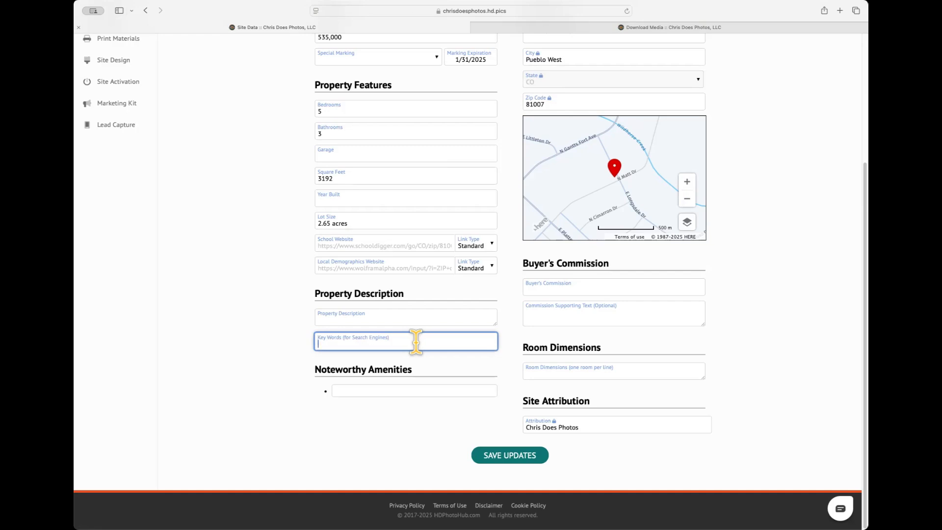
pyautogui.click(404, 391)
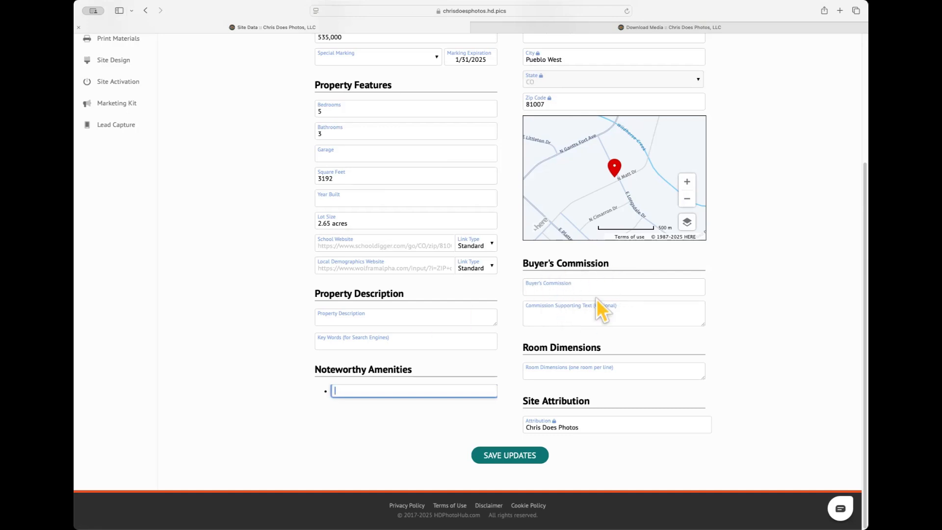
pyautogui.scroll(1, 676, 288)
pyautogui.scroll(-1, 676, 290)
pyautogui.click(613, 373)
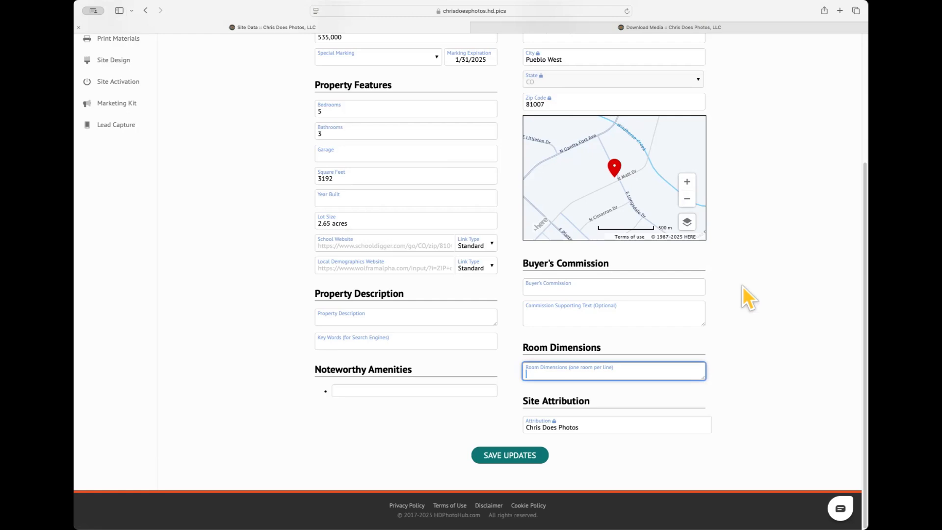
pyautogui.scroll(5, 782, 223)
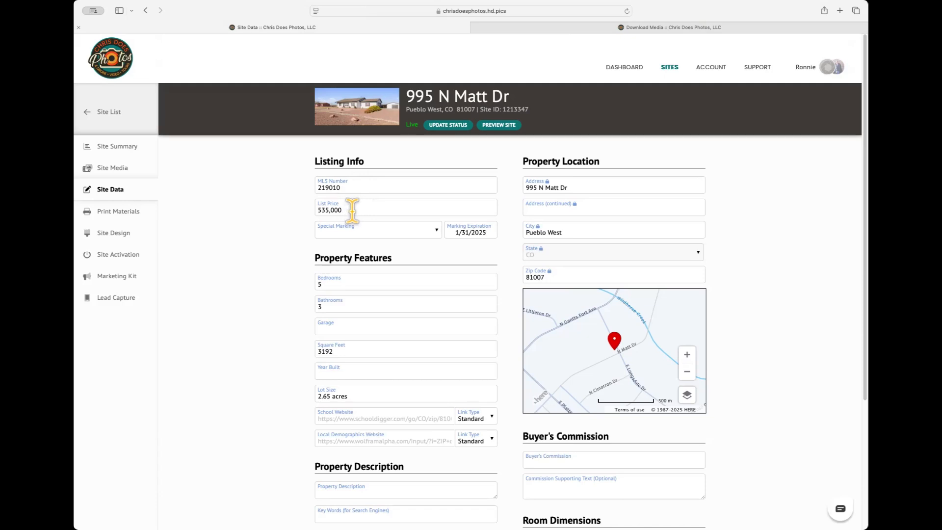
# - Open Site Activation and review the Live lifespan until 2/14/25, property links and social media table
pyautogui.click(117, 257)
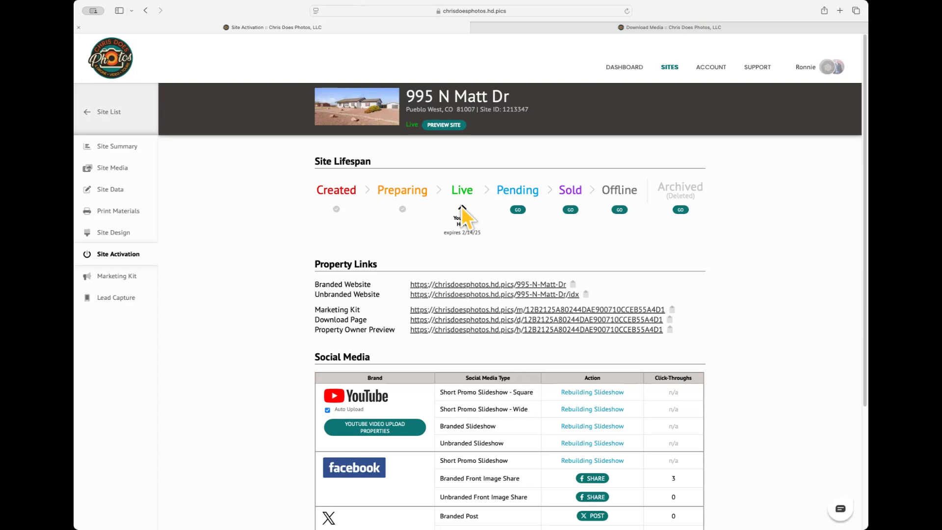
pyautogui.scroll(-2, 463, 211)
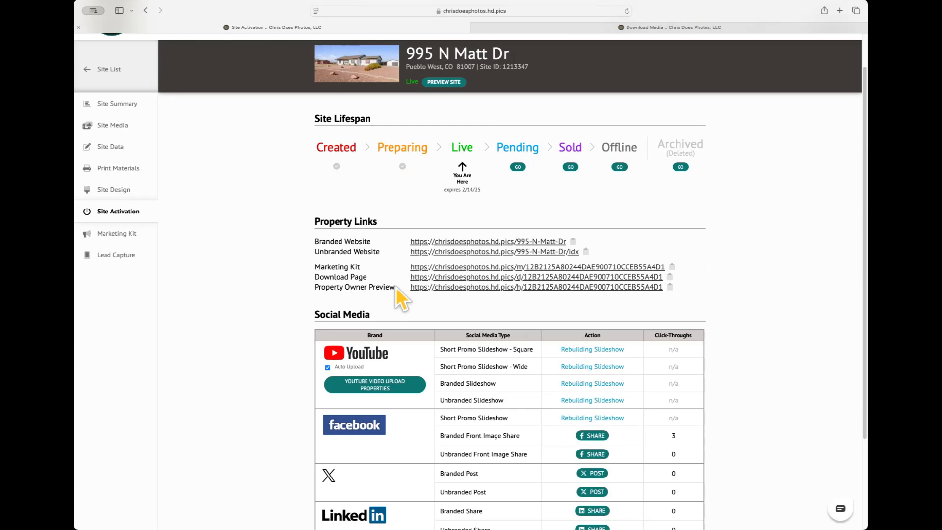
pyautogui.scroll(-5, 396, 287)
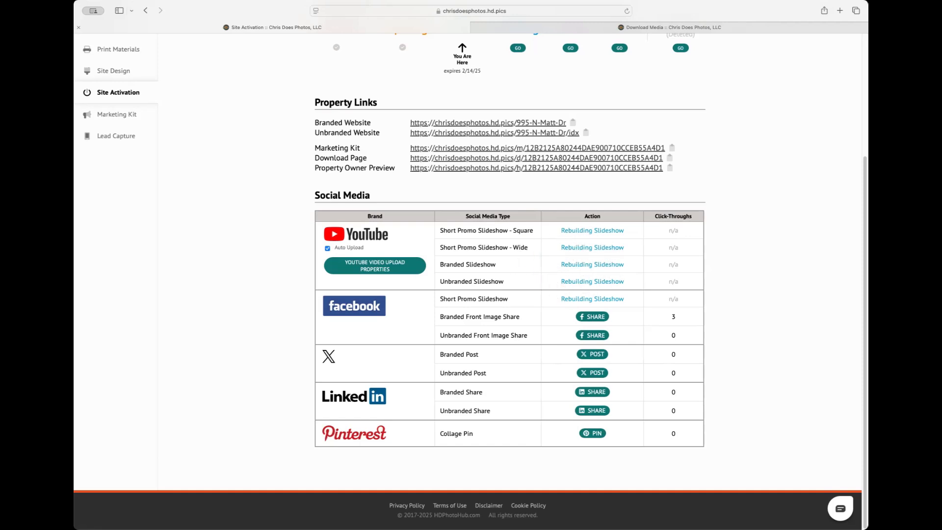
pyautogui.scroll(5, 222, 193)
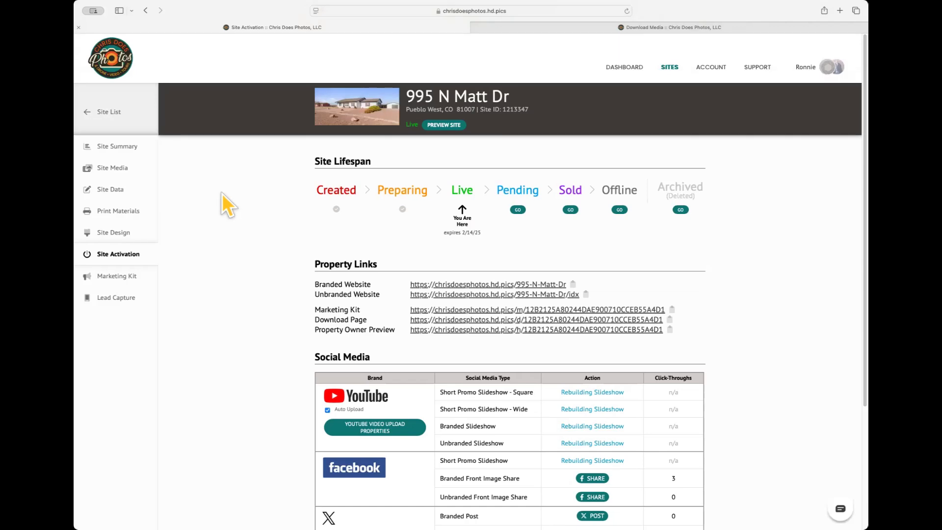
pyautogui.click(616, 72)
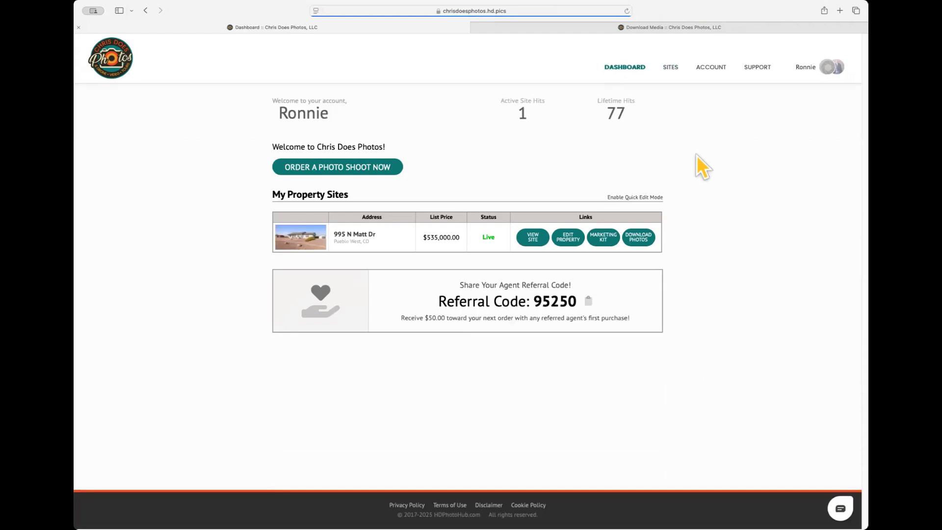
pyautogui.click(565, 240)
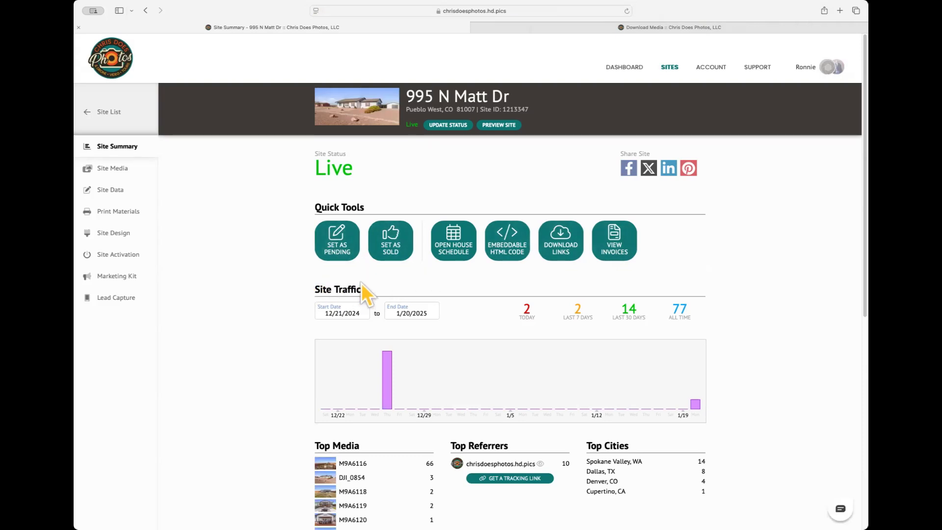
pyautogui.click(117, 168)
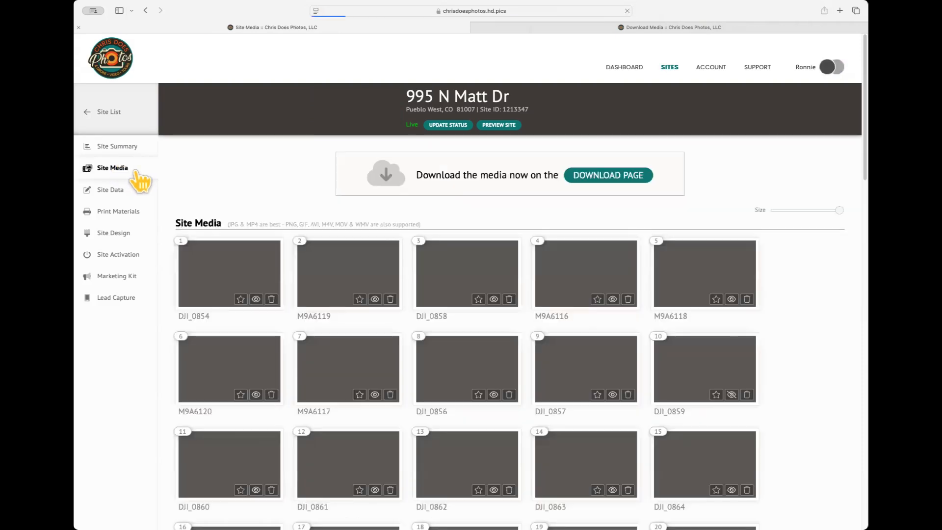
pyautogui.scroll(-3, 312, 324)
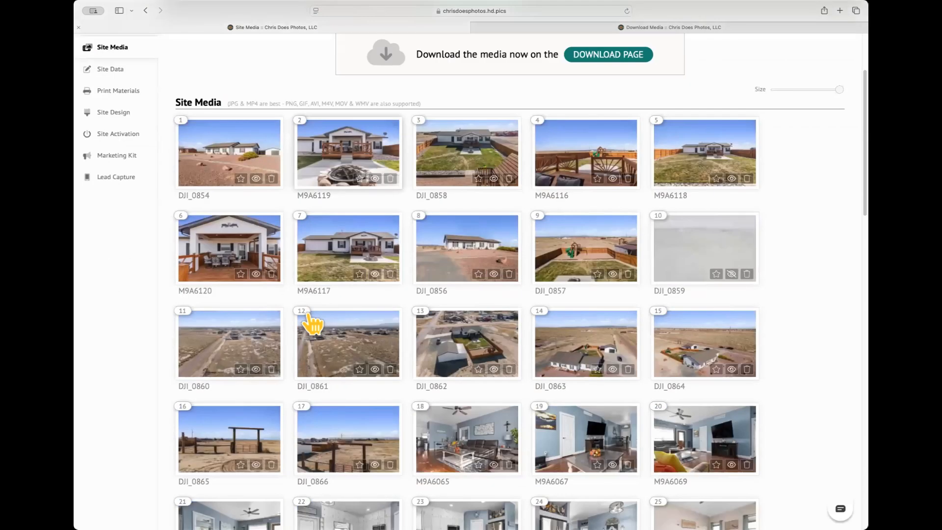
pyautogui.scroll(-10, 312, 324)
pyautogui.scroll(-2, 312, 324)
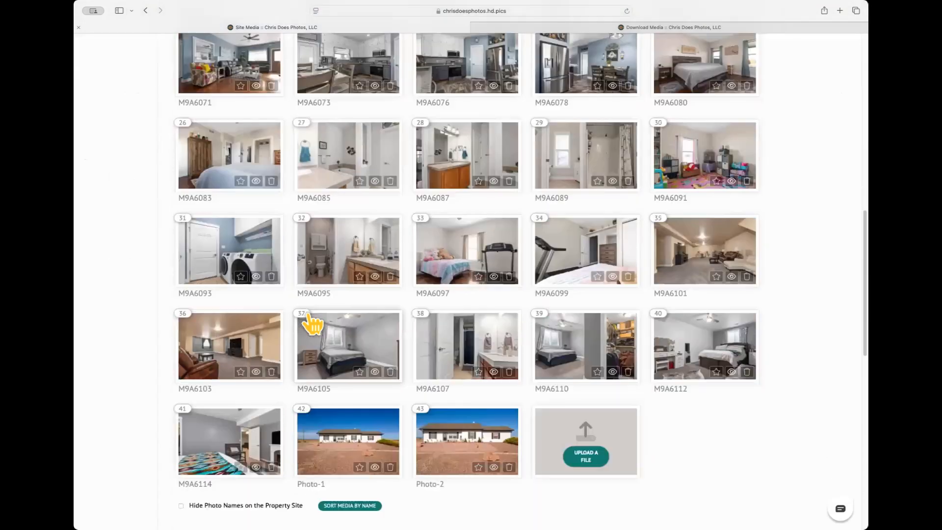
pyautogui.scroll(5, 311, 322)
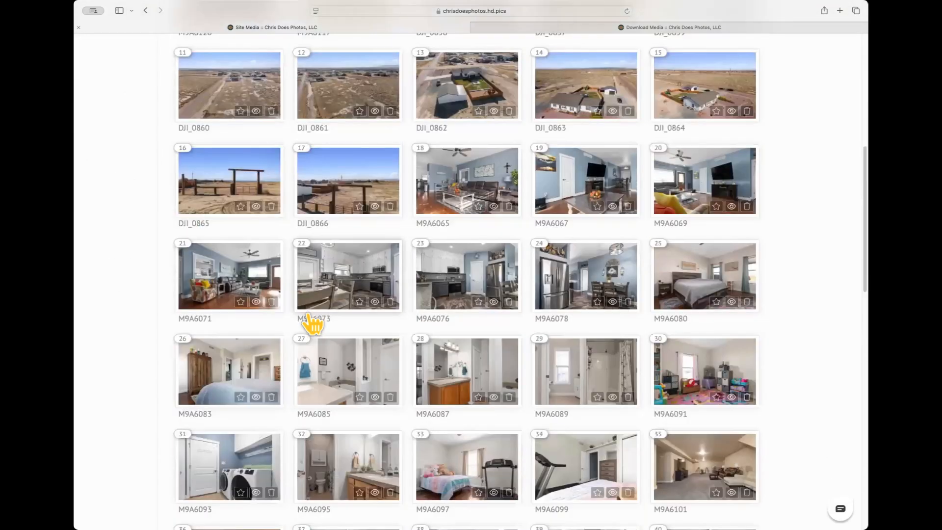
pyautogui.scroll(7, 311, 322)
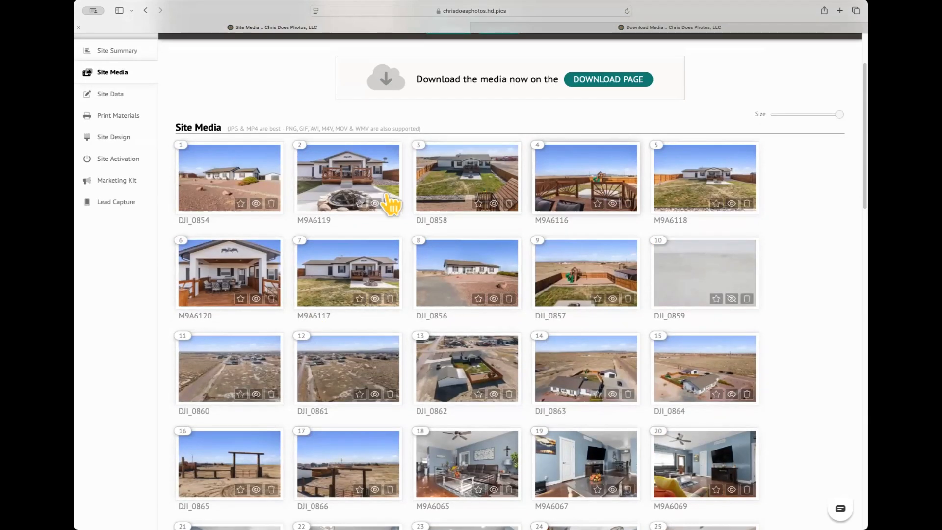
# - Review the Site Data fields, then go to Site Activation showing the site Live until 2/14/25
pyautogui.click(120, 97)
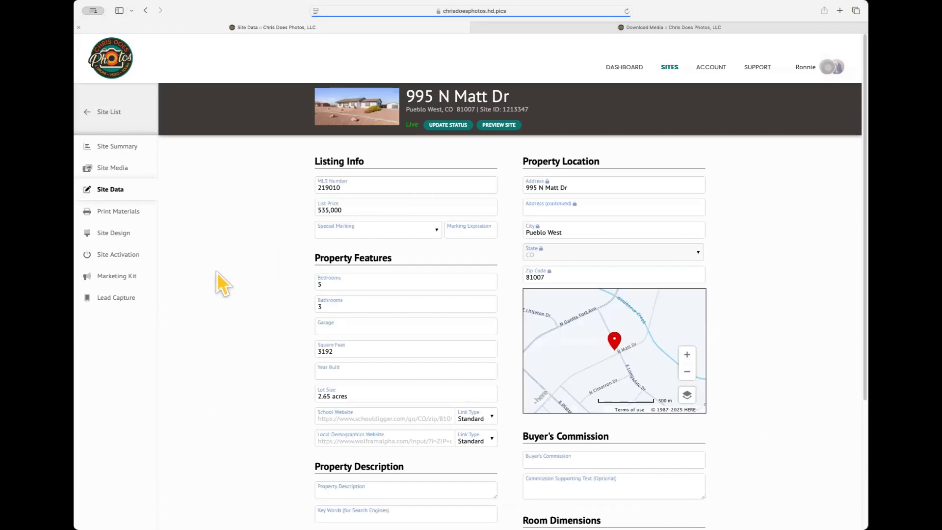
pyautogui.scroll(-2, 219, 272)
pyautogui.scroll(-2, 231, 269)
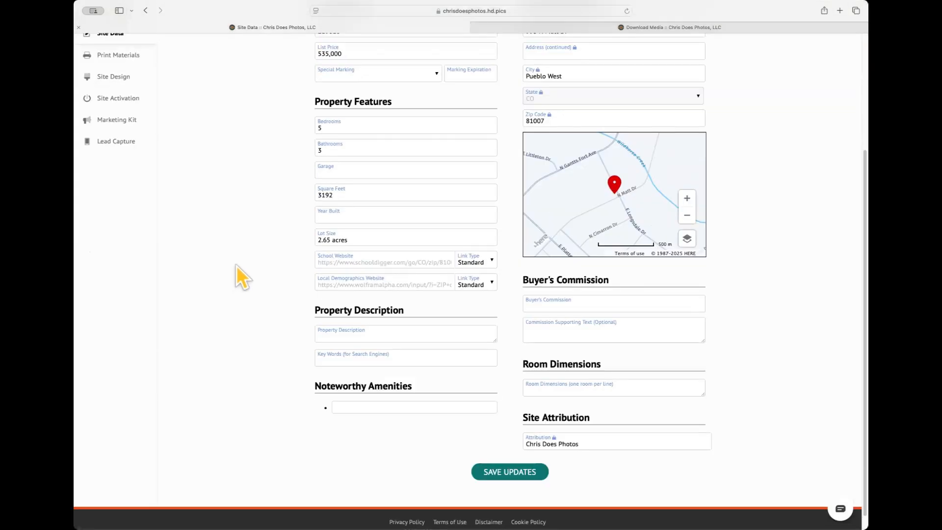
pyautogui.scroll(-1, 236, 266)
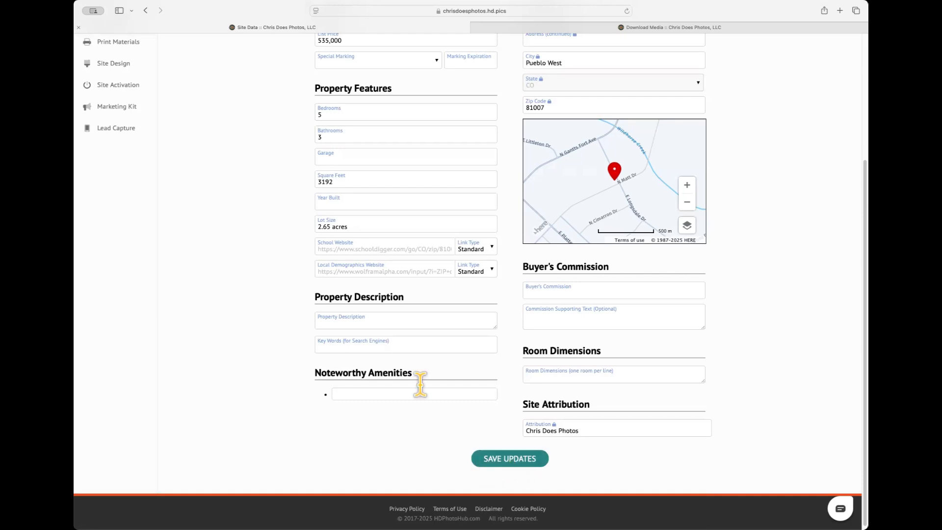
pyautogui.click(150, 85)
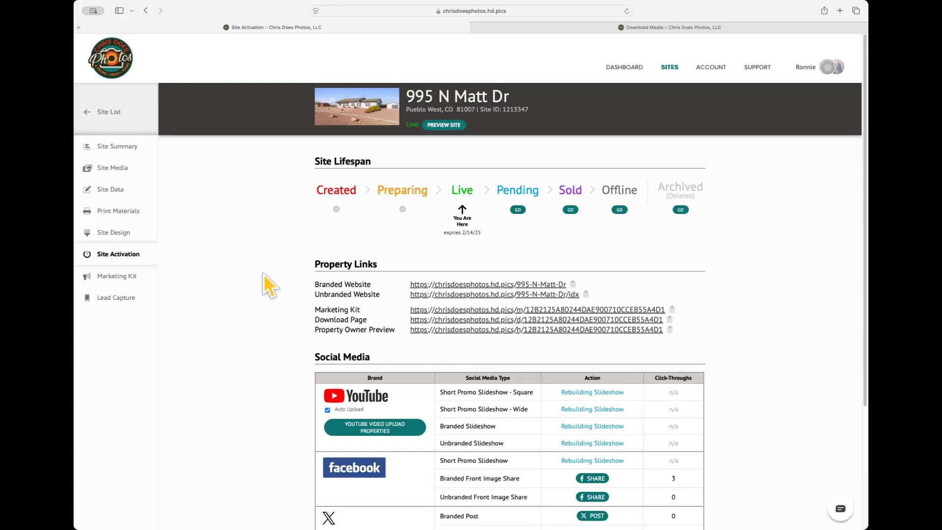
pyautogui.scroll(-5, 264, 274)
pyautogui.scroll(4, 264, 274)
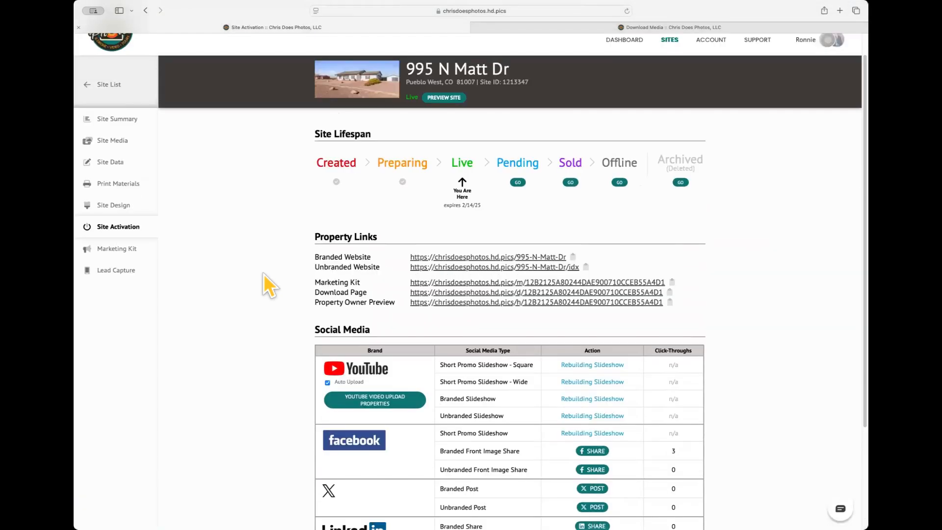
pyautogui.click(128, 120)
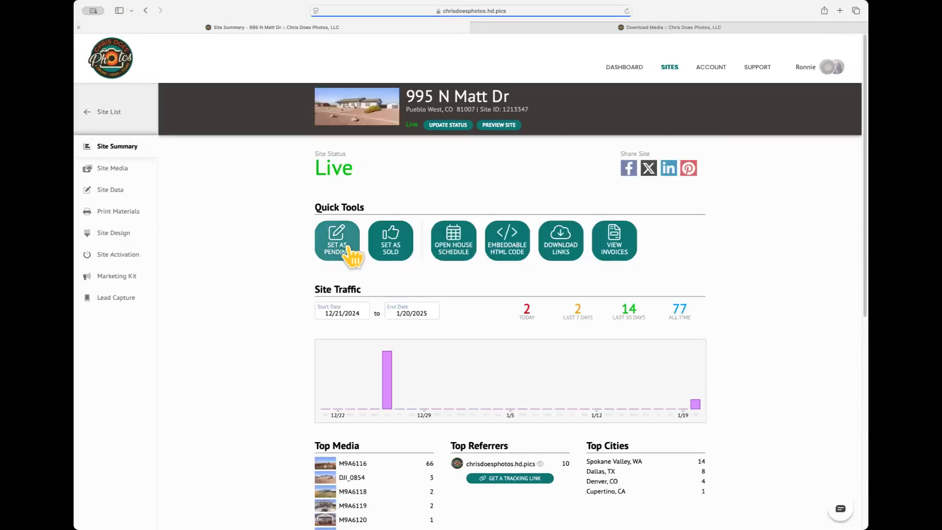
pyautogui.click(390, 248)
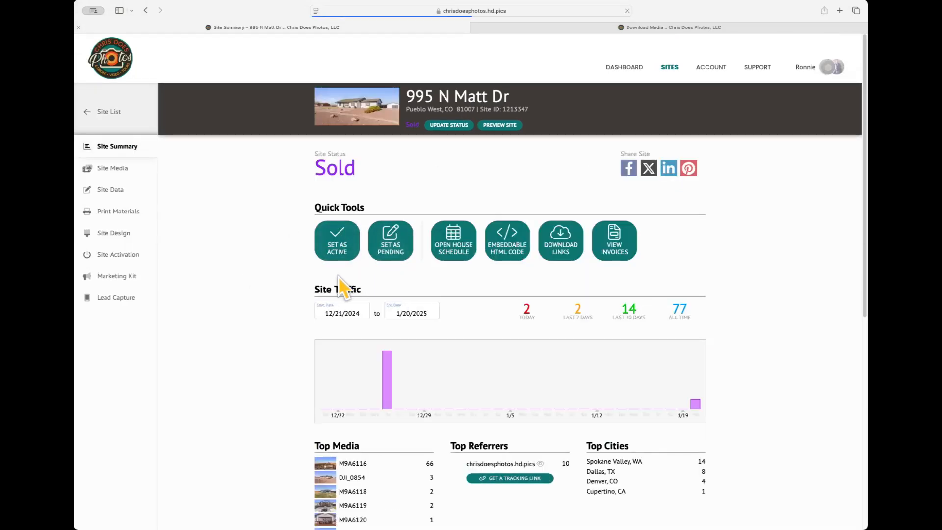
pyautogui.click(125, 256)
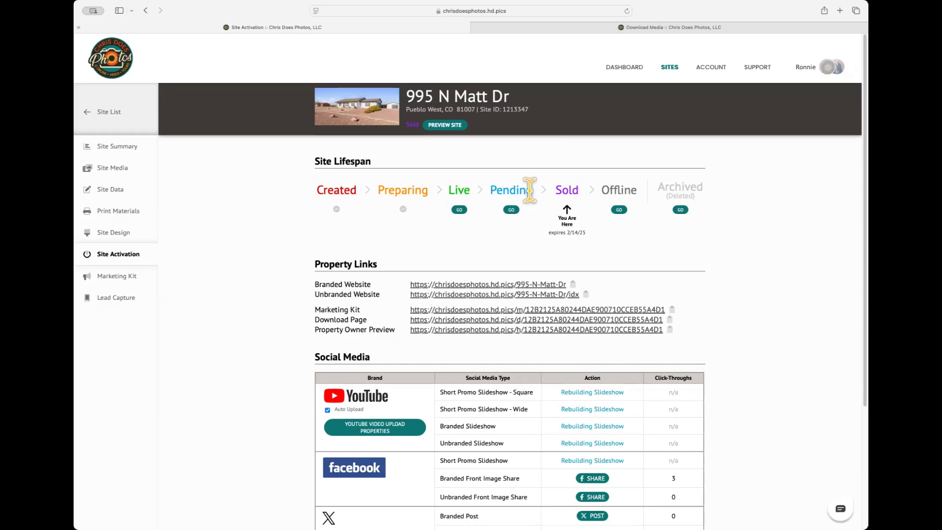
pyautogui.click(619, 211)
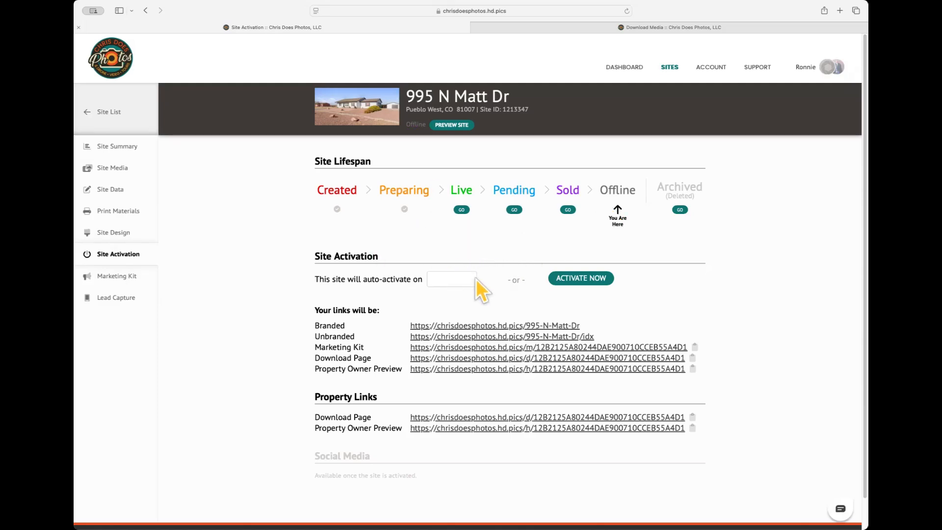
pyautogui.click(454, 280)
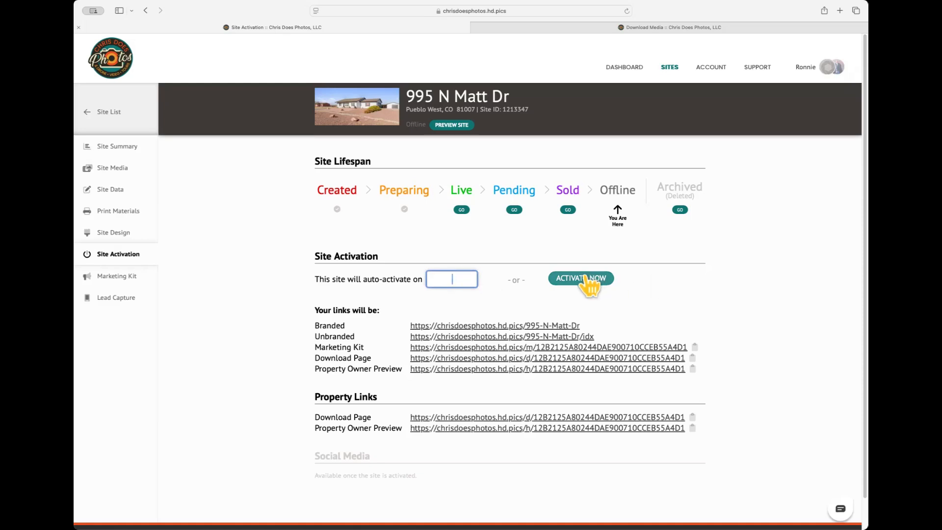
pyautogui.click(626, 68)
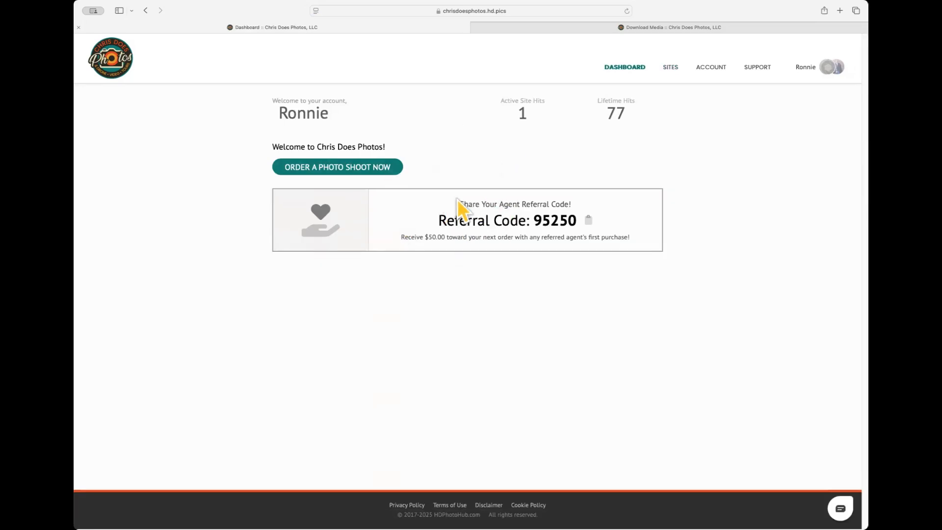
pyautogui.click(671, 71)
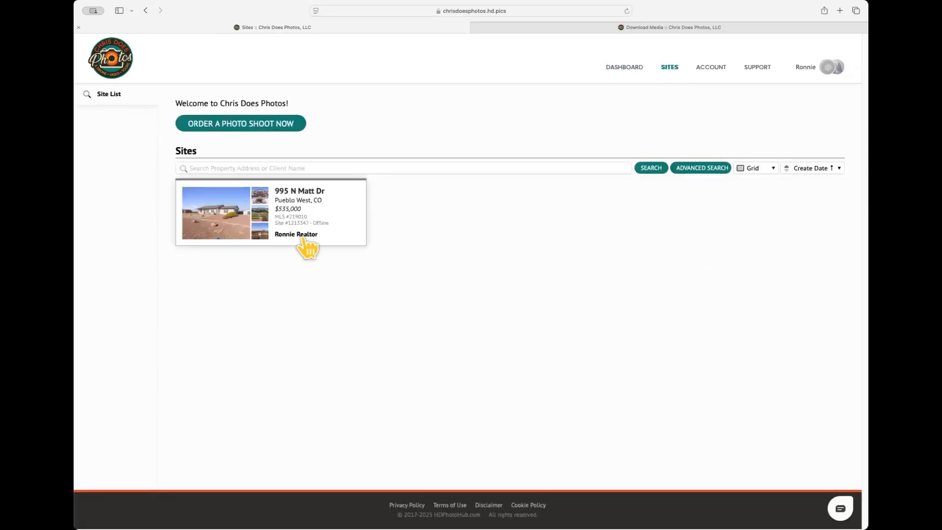
pyautogui.click(620, 72)
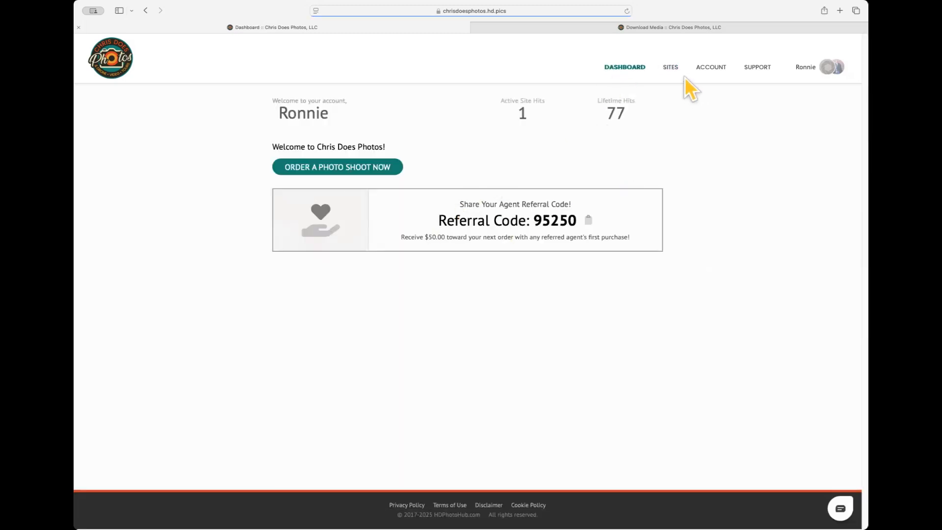
pyautogui.click(670, 68)
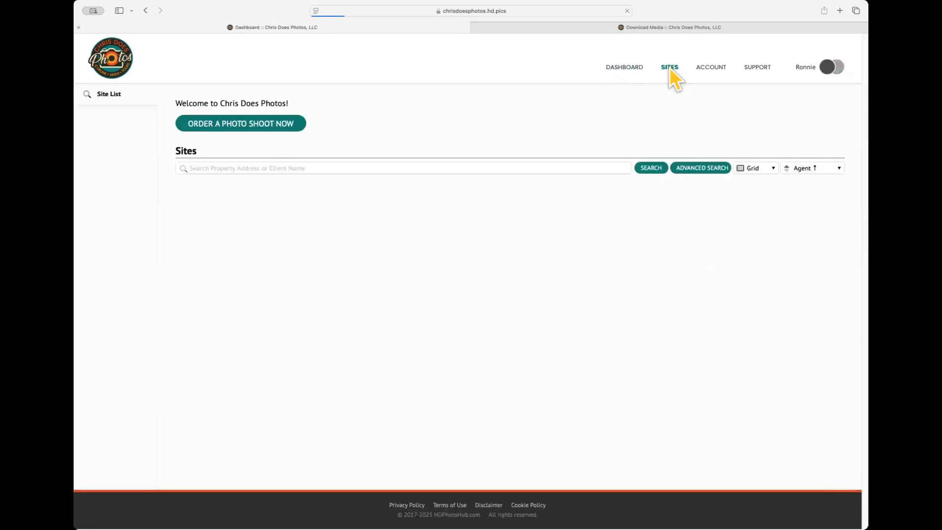
pyautogui.click(219, 238)
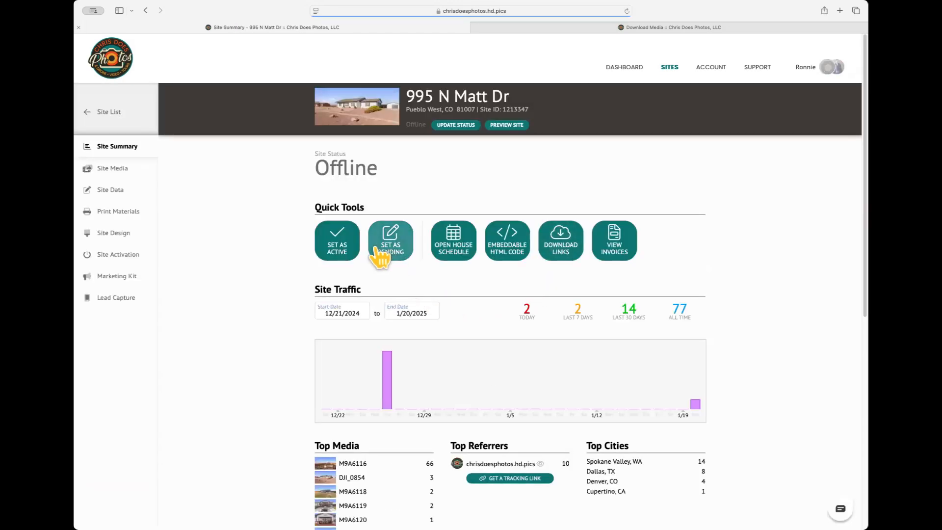
pyautogui.click(337, 252)
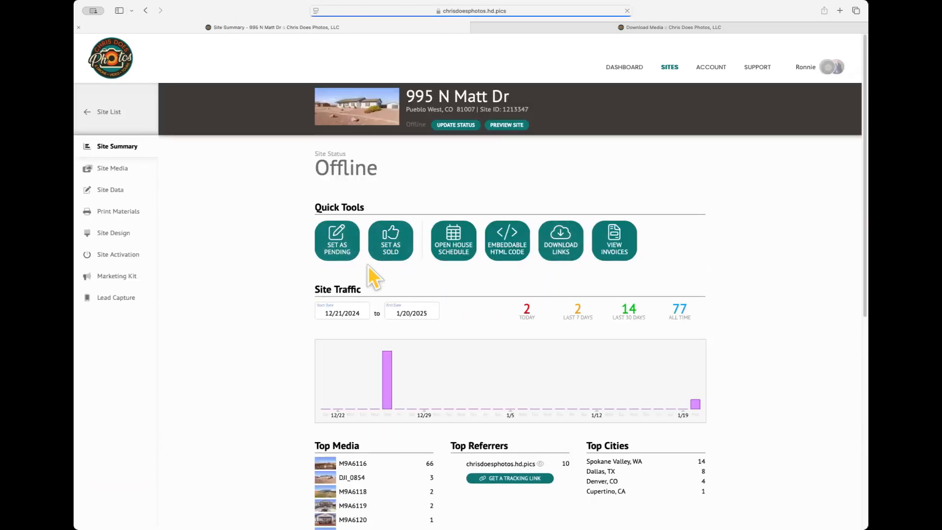
pyautogui.click(624, 67)
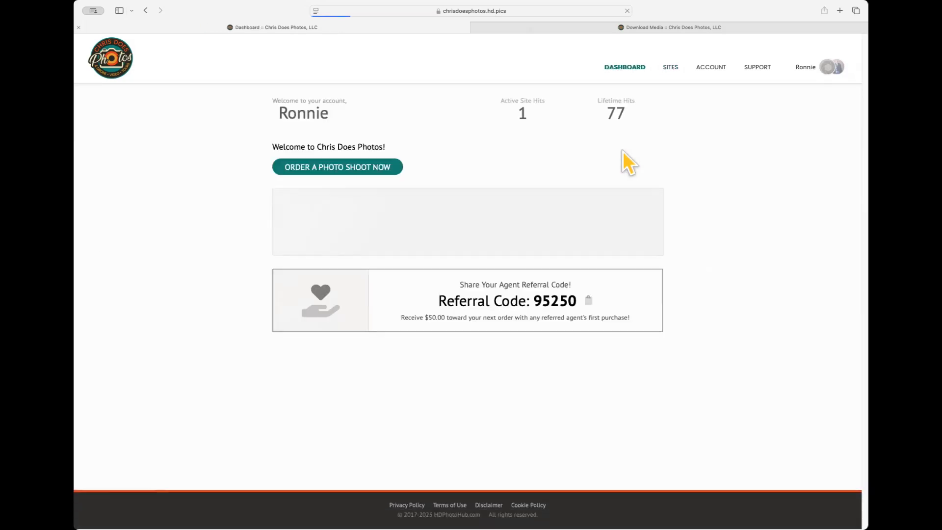
pyautogui.click(671, 71)
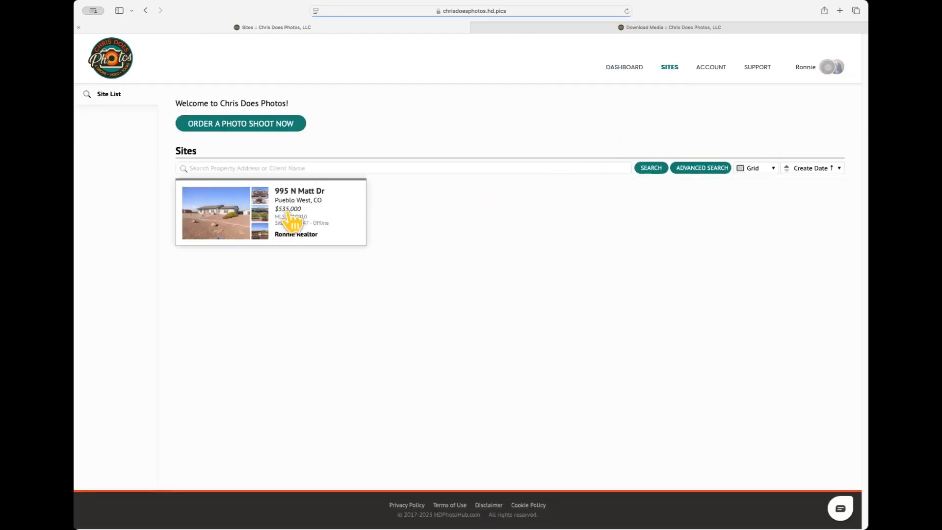
pyautogui.click(361, 223)
pyautogui.click(118, 254)
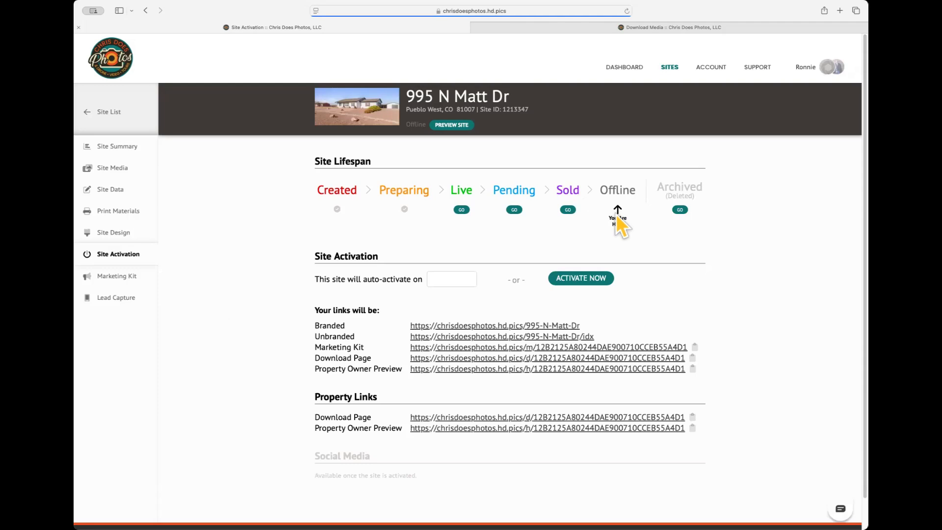
pyautogui.click(461, 210)
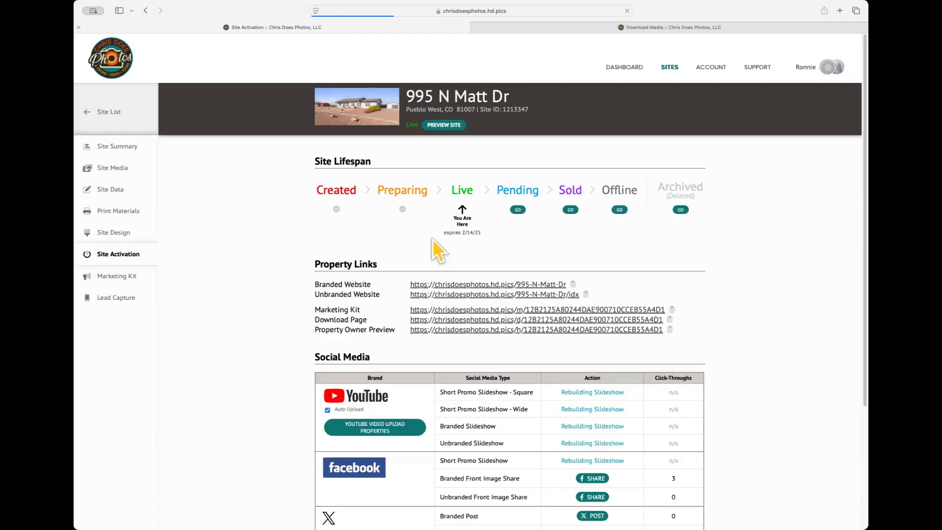
pyautogui.click(625, 67)
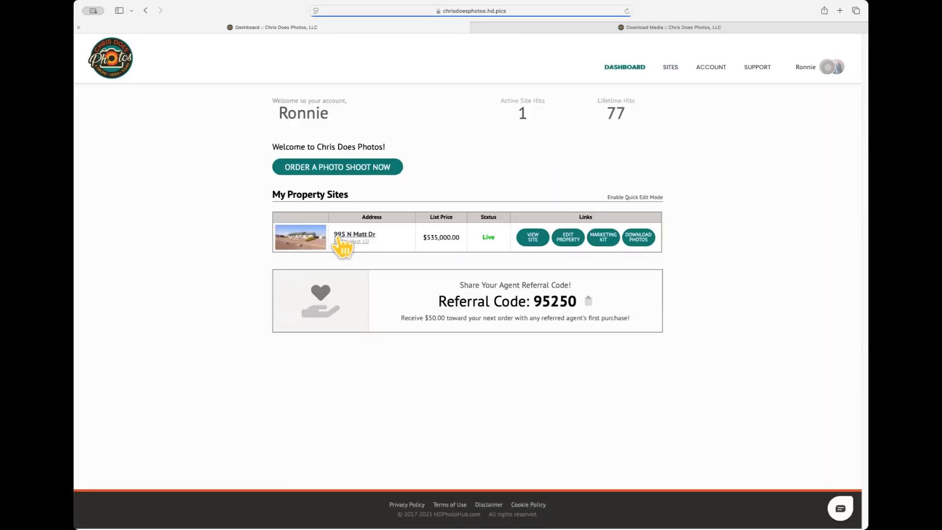
pyautogui.click(338, 239)
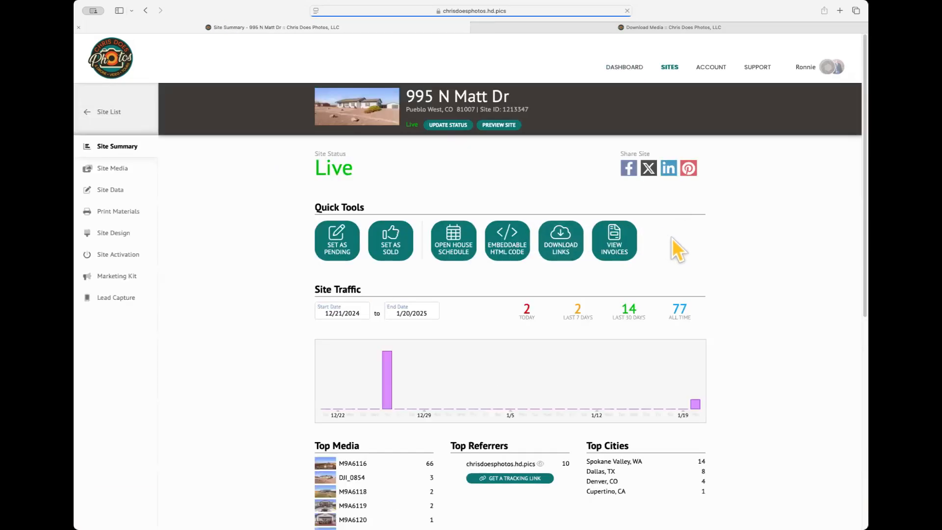